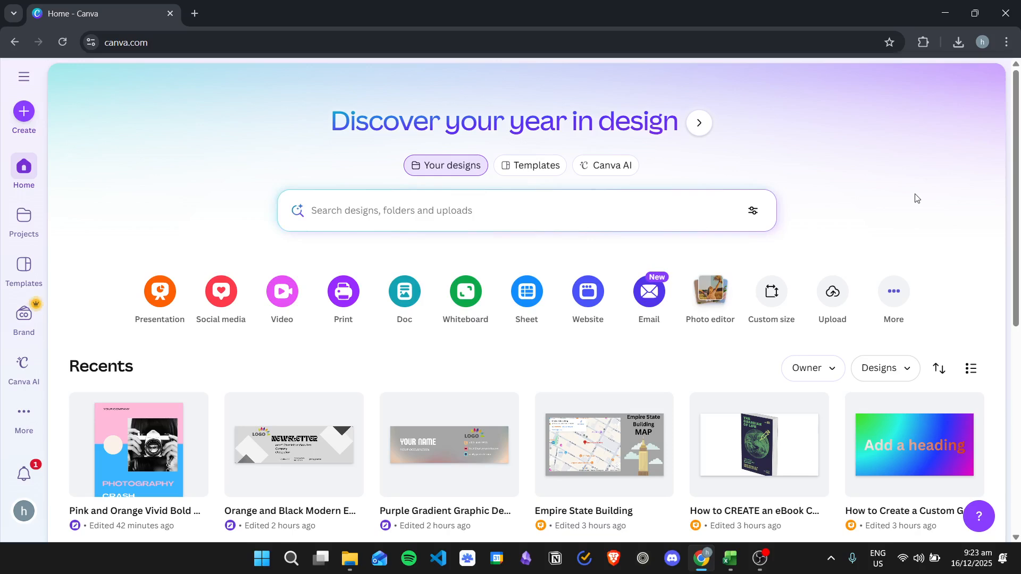
# Search the available new-design types for "digital poster" and close the design creation dialog without choosing one
pyautogui.click(894, 293)
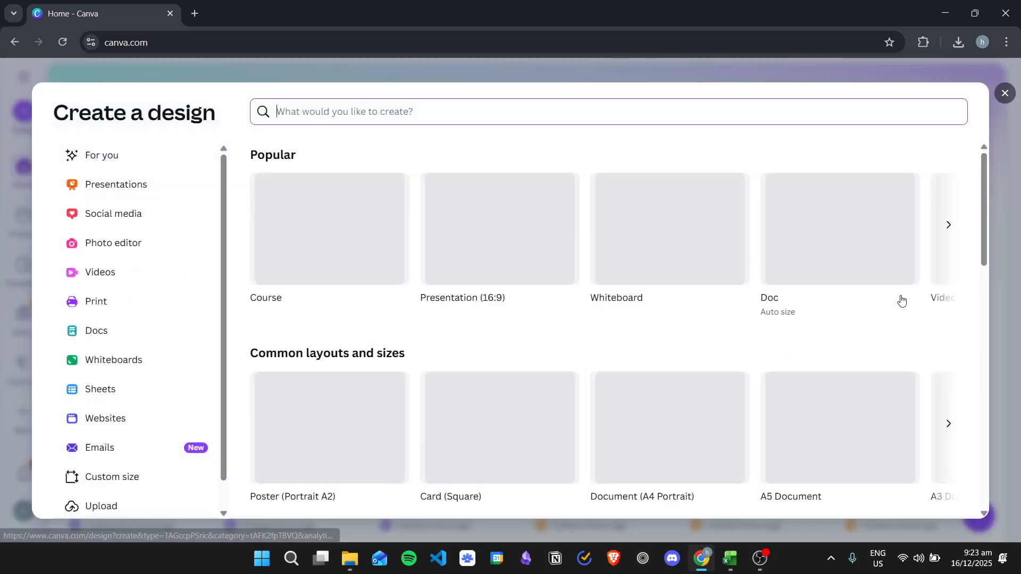
pyautogui.write('di')
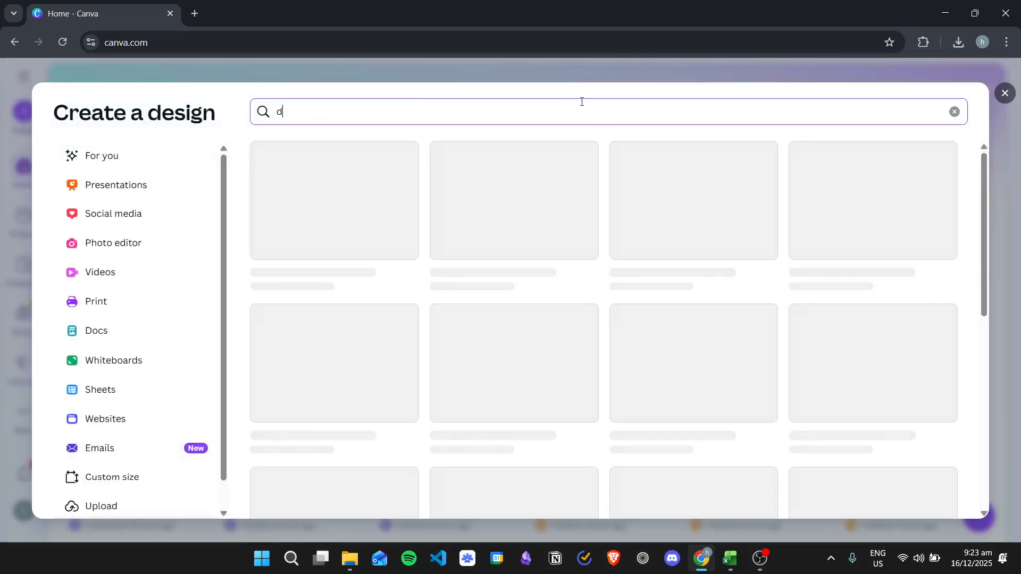
pyautogui.write('gital postr')
pyautogui.press('BackSpace')
pyautogui.write('er')
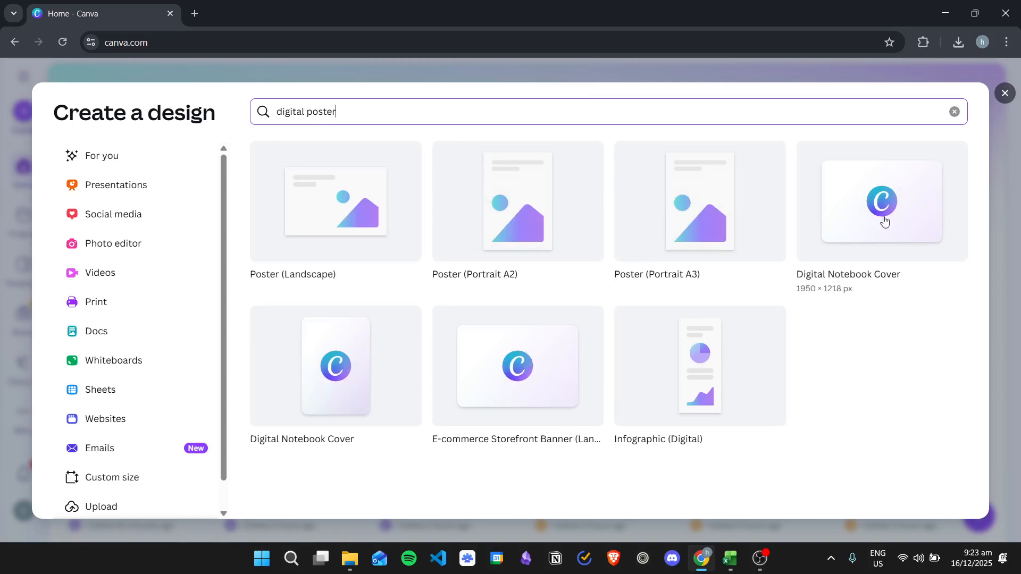
pyautogui.click(1003, 94)
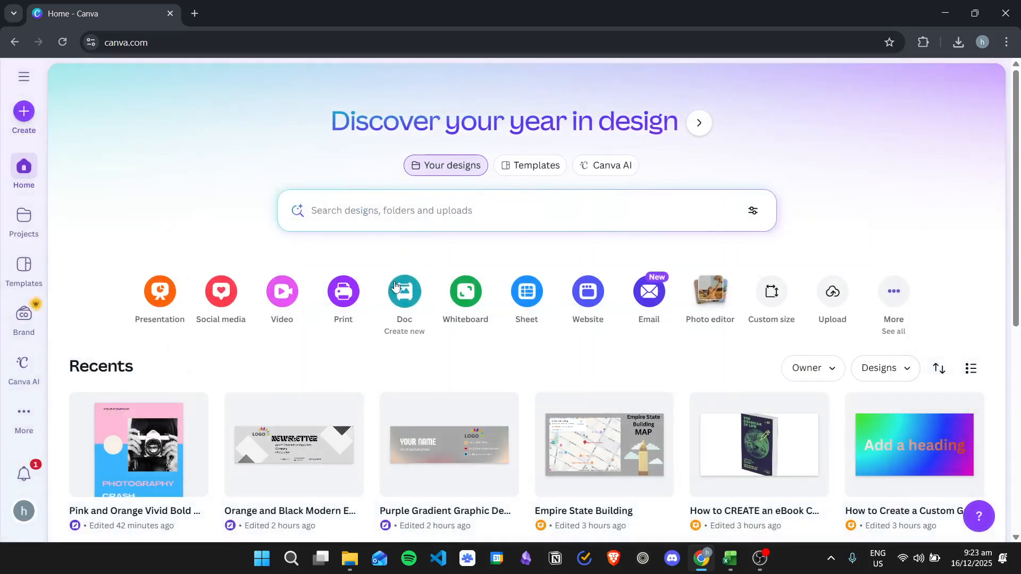
# Open the template library, search it for "poster" and browse the results
pyautogui.click(23, 268)
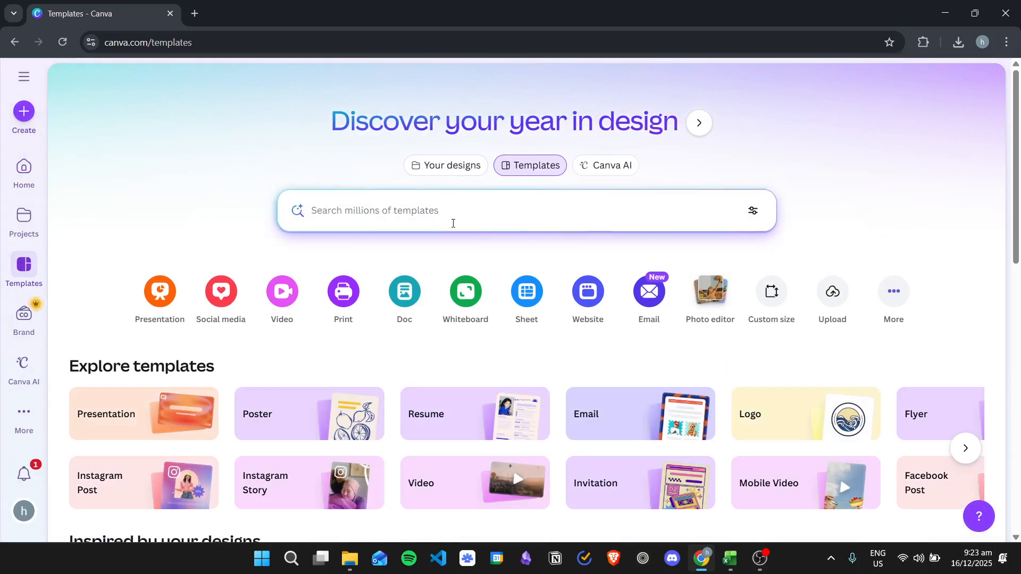
pyautogui.click(453, 223)
pyautogui.write('poster')
pyautogui.press('Return')
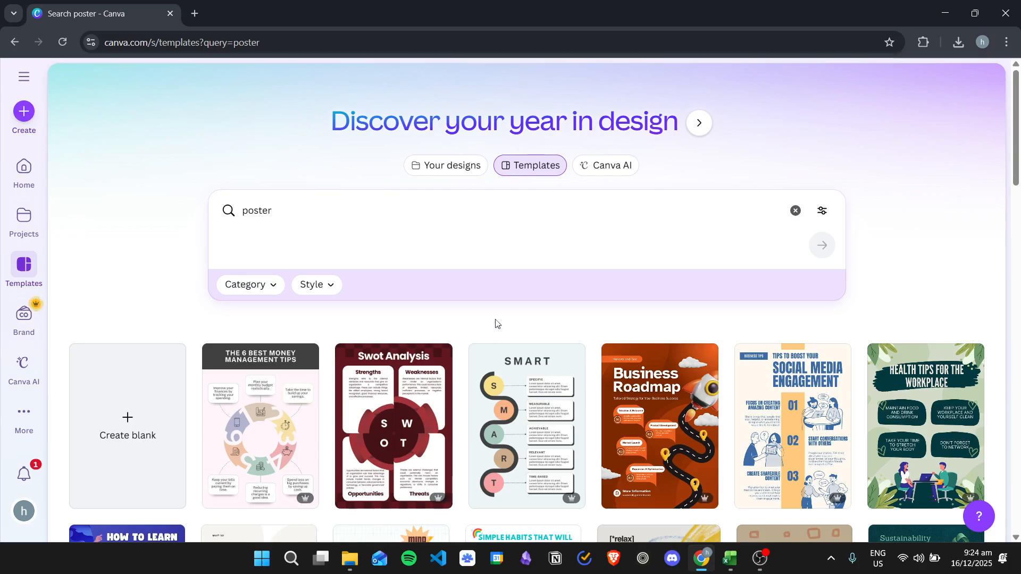
pyautogui.scroll(-5, 492, 264)
pyautogui.scroll(-6, 446, 360)
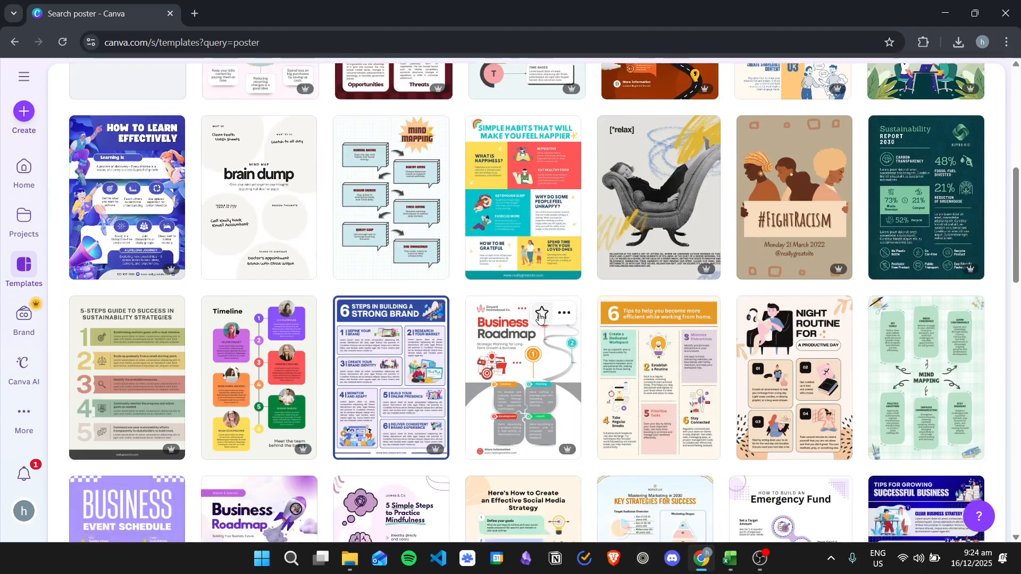
pyautogui.scroll(-5, 527, 308)
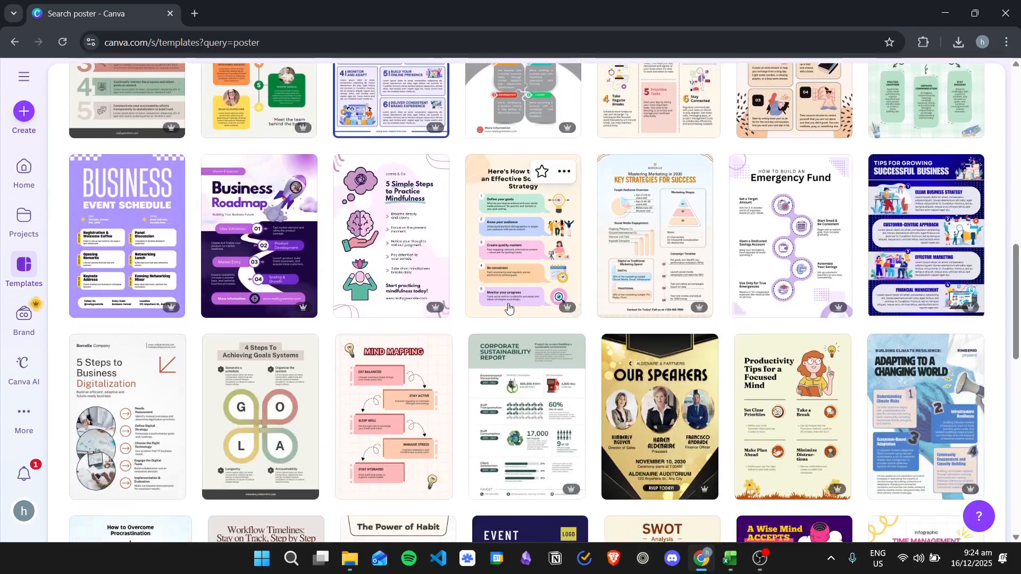
pyautogui.scroll(15, 554, 313)
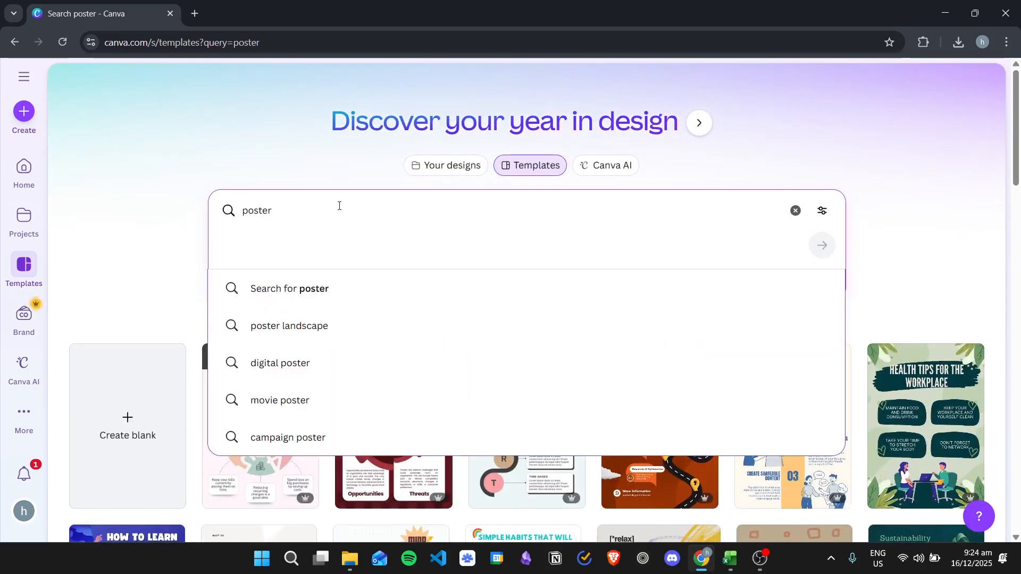
# Search the templates for "dance poster" instead and browse the designs
pyautogui.hotkey('ctrl', 'a')
pyautogui.write('dance poster')
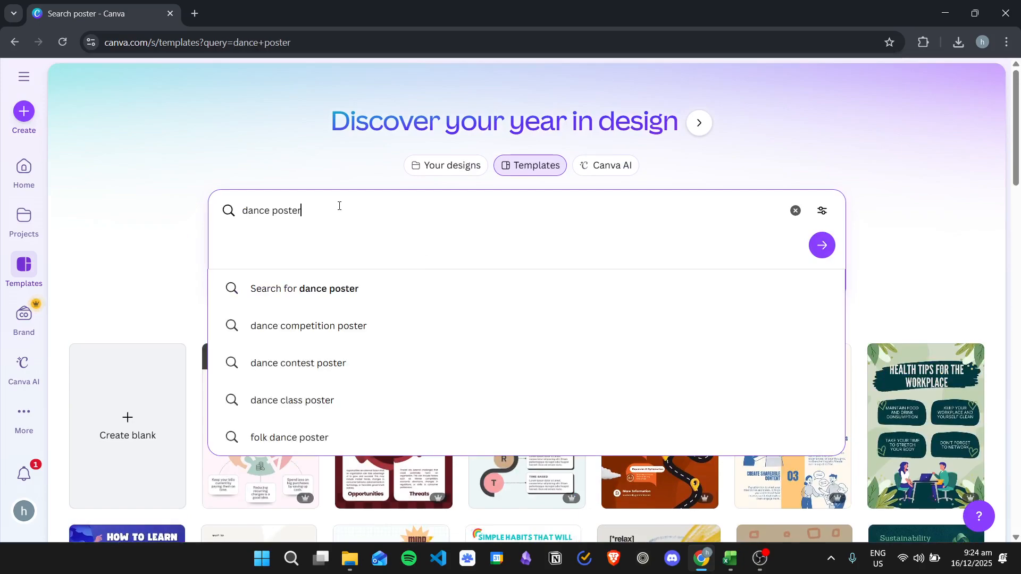
pyautogui.press('Return')
pyautogui.scroll(-4, 339, 206)
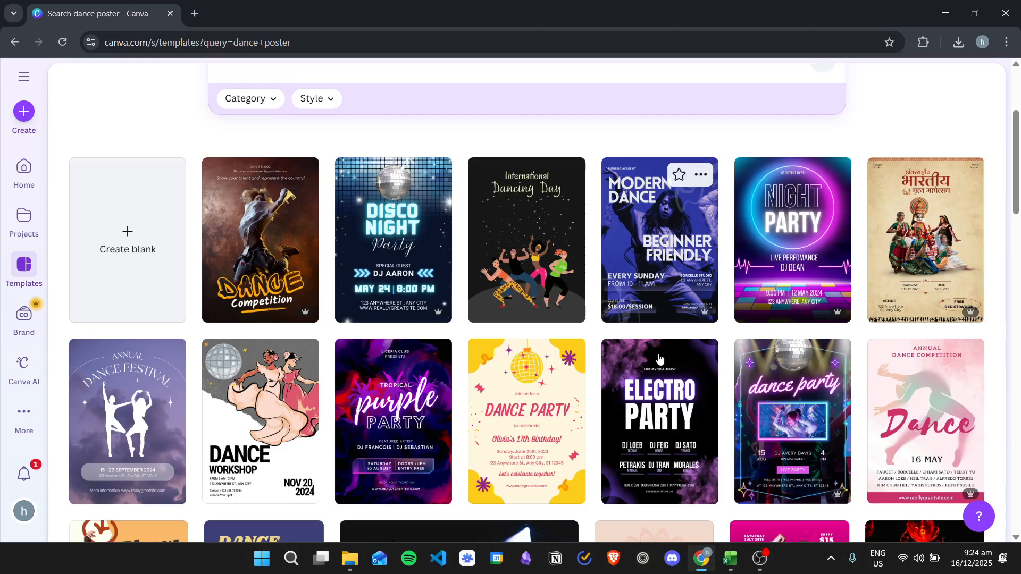
pyautogui.scroll(-4, 301, 297)
pyautogui.scroll(-1, 301, 298)
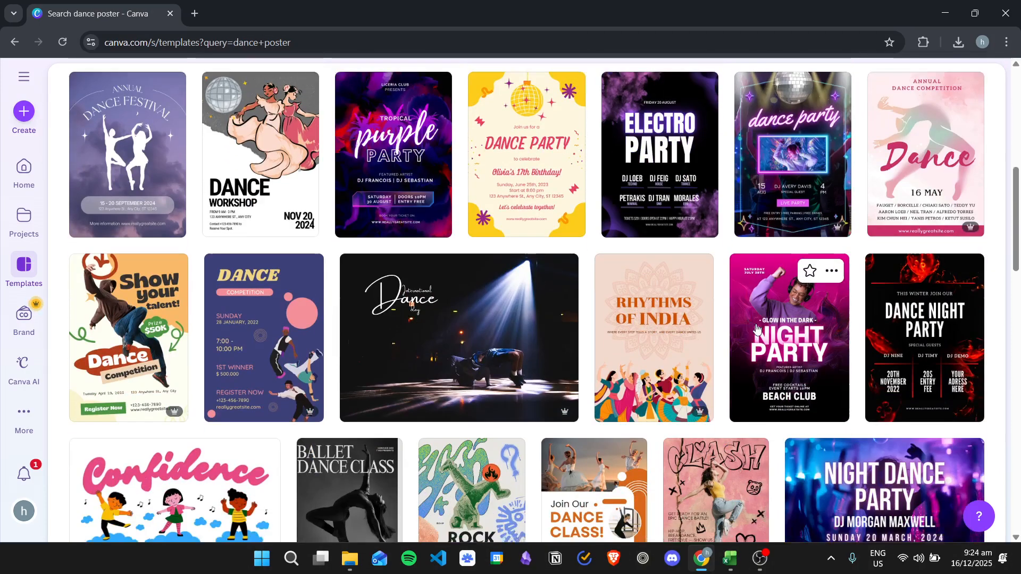
pyautogui.scroll(5, 373, 308)
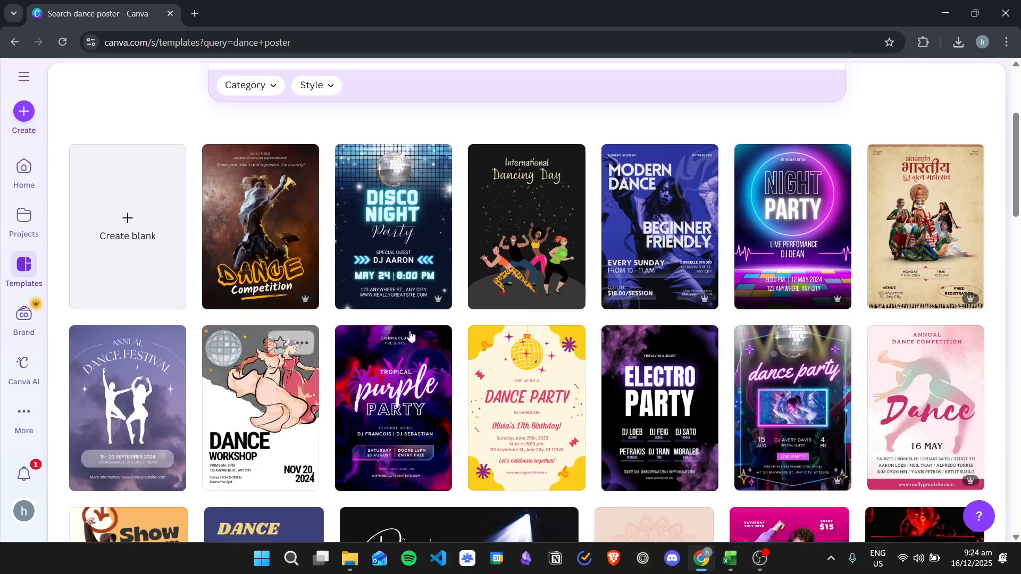
pyautogui.scroll(4, 542, 407)
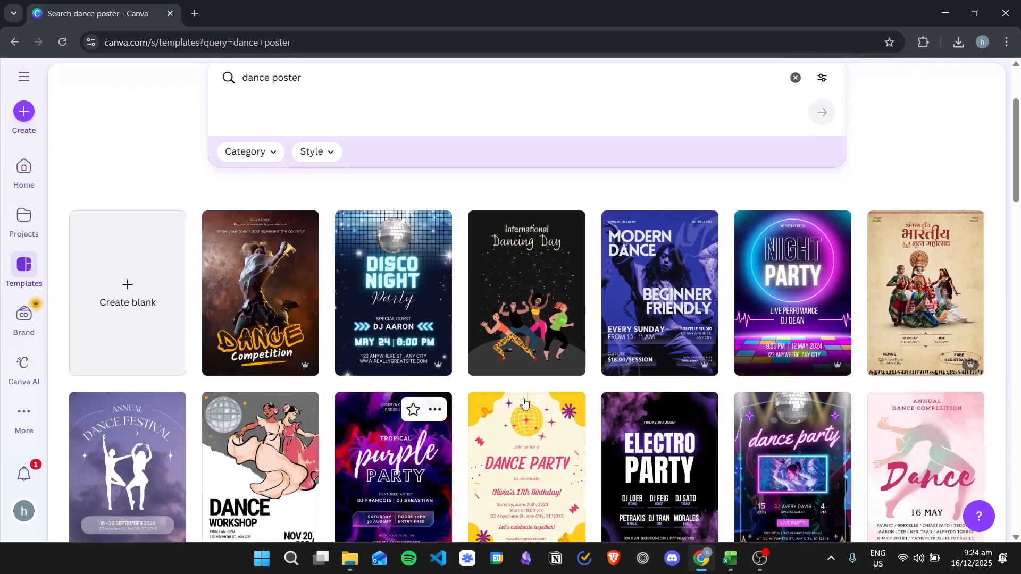
# Replace the template search with "dog poster" and look through the designs
pyautogui.click(321, 207)
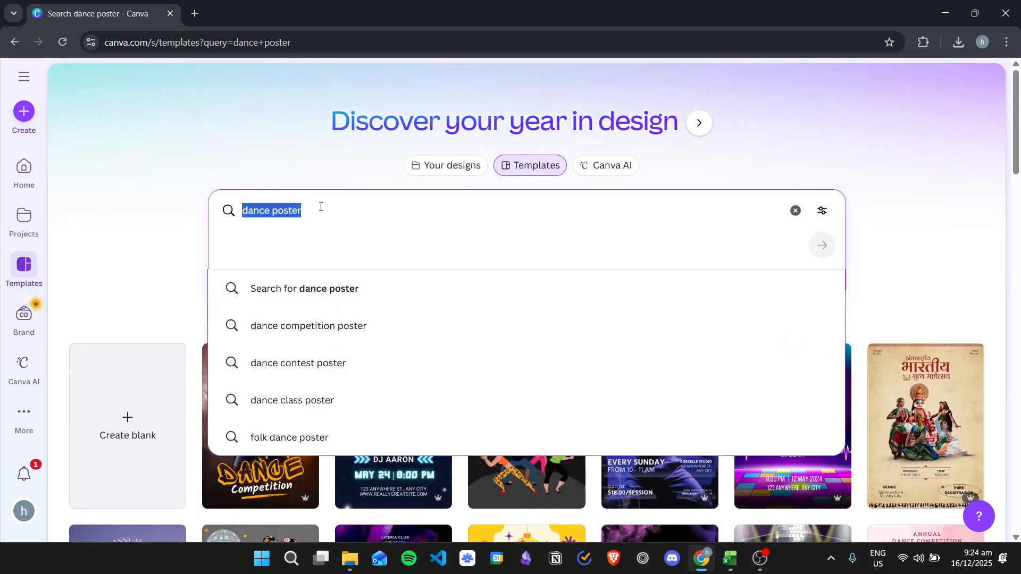
pyautogui.write('dog poster')
pyautogui.press('Return')
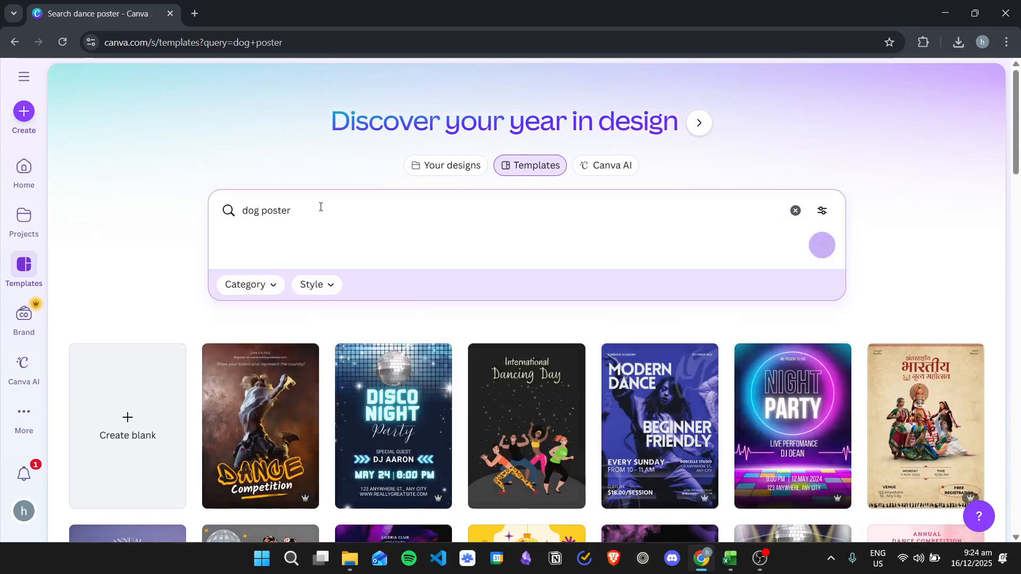
pyautogui.scroll(-3, 548, 297)
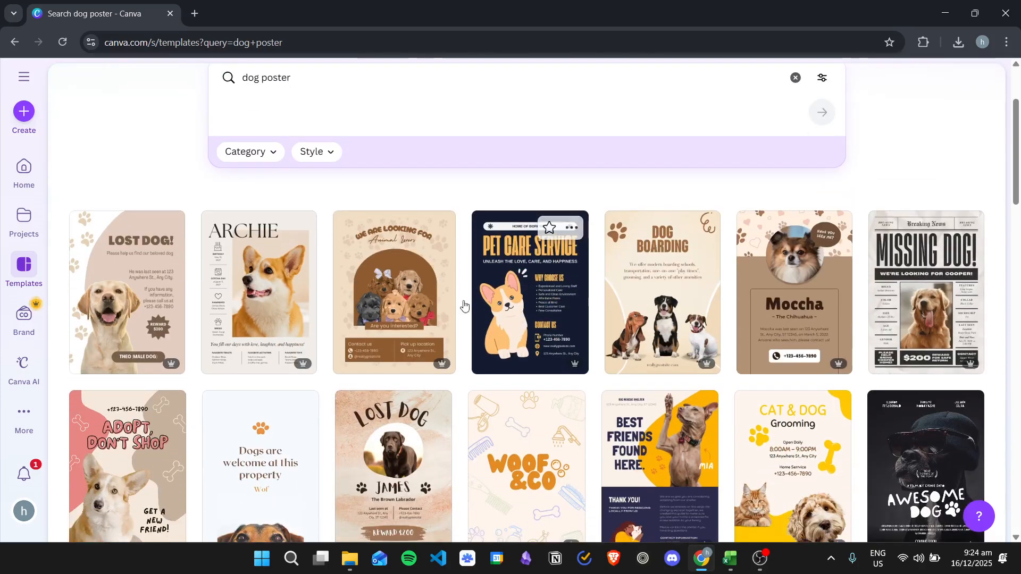
pyautogui.scroll(-4, 604, 293)
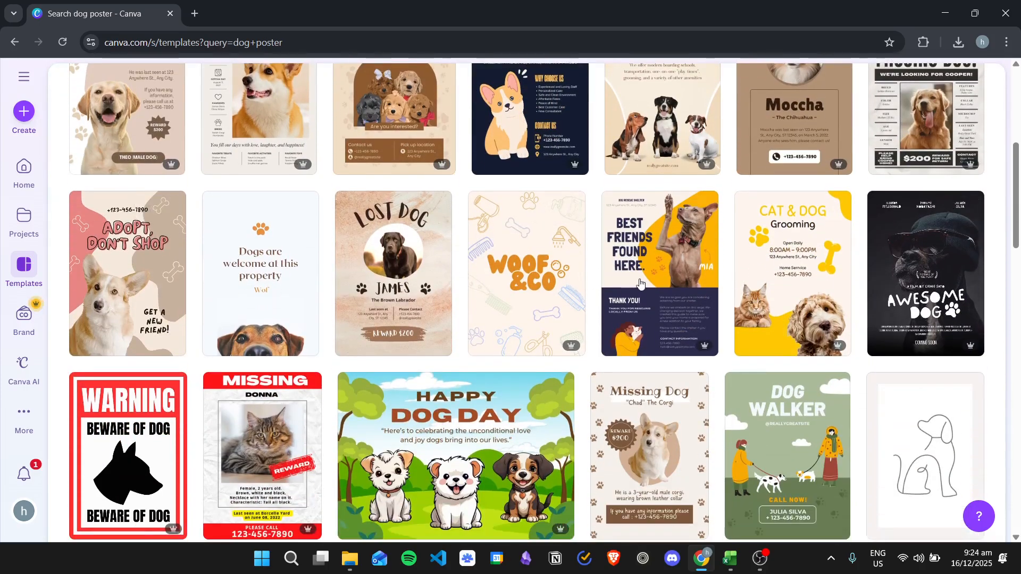
pyautogui.scroll(7, 247, 230)
# Search the template library for "hiring poster"
pyautogui.click(326, 219)
pyautogui.tripleClick(328, 220)
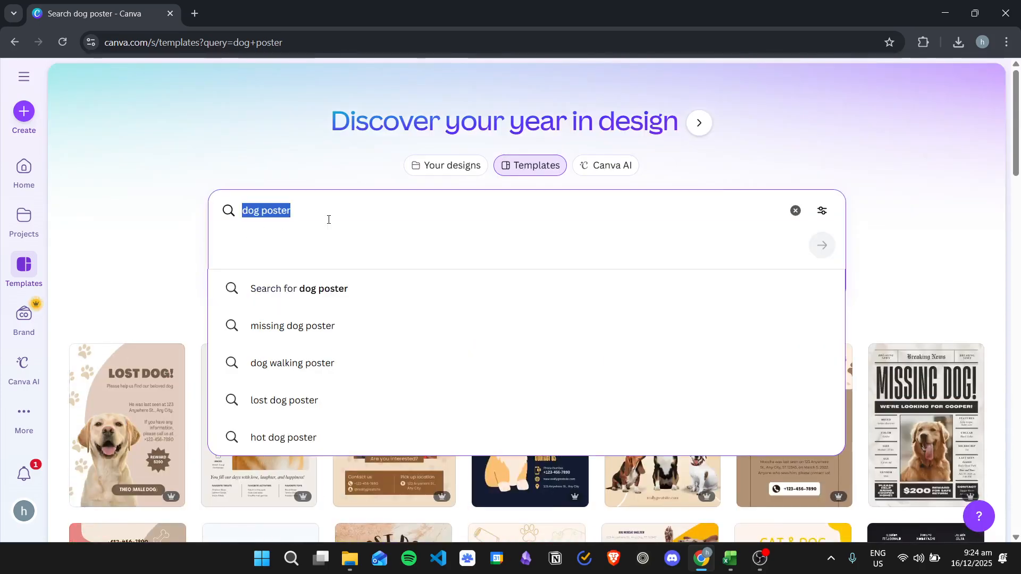
pyautogui.write('hiring poster')
pyautogui.press('Return')
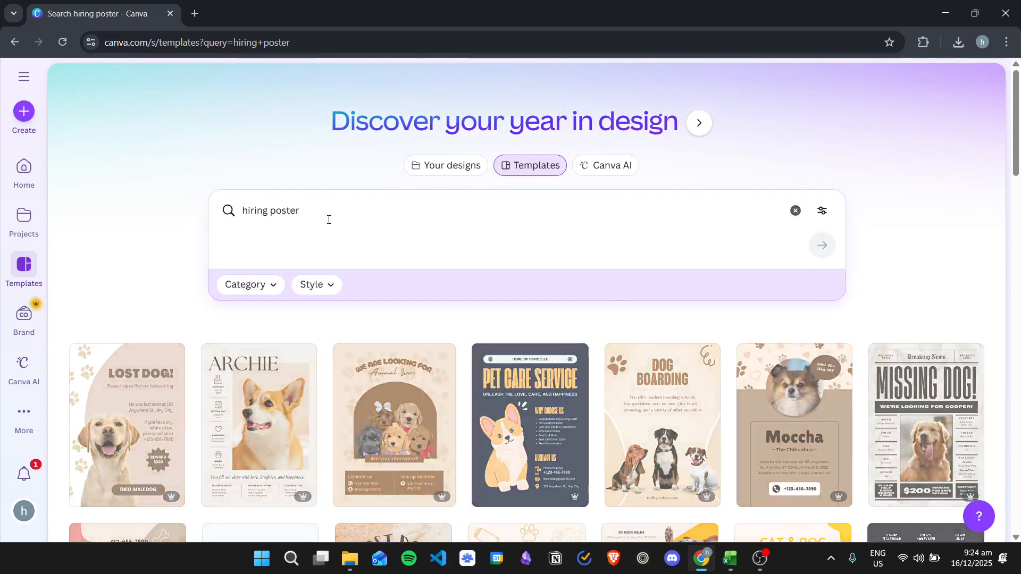
# Choose the Black and Yellow Simple We Are Hiring Poster template from the results and open it for customization
pyautogui.scroll(-1, 817, 396)
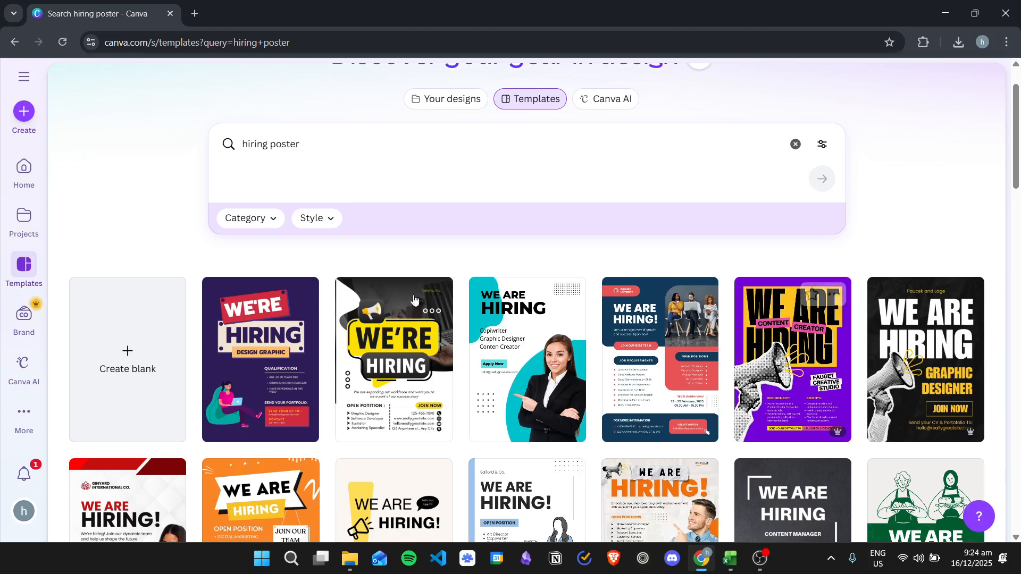
pyautogui.scroll(-3, 584, 296)
pyautogui.scroll(-1, 120, 375)
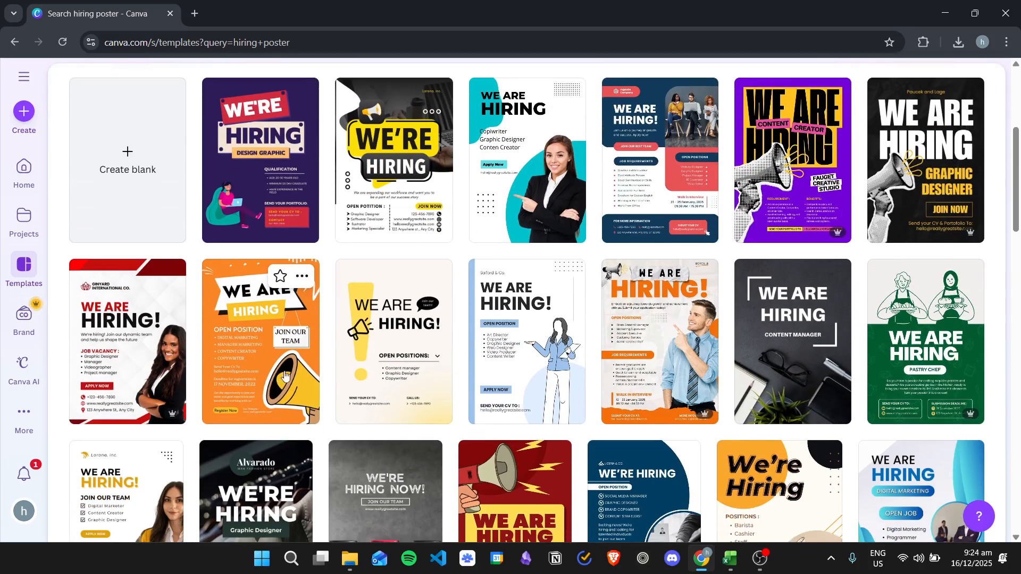
pyautogui.scroll(-1, 391, 301)
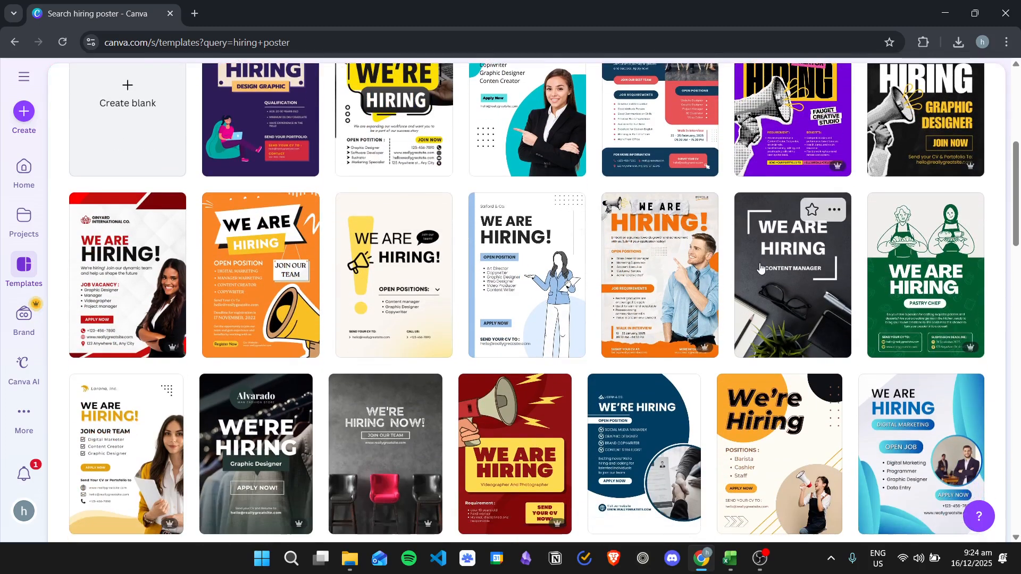
pyautogui.scroll(2, 546, 279)
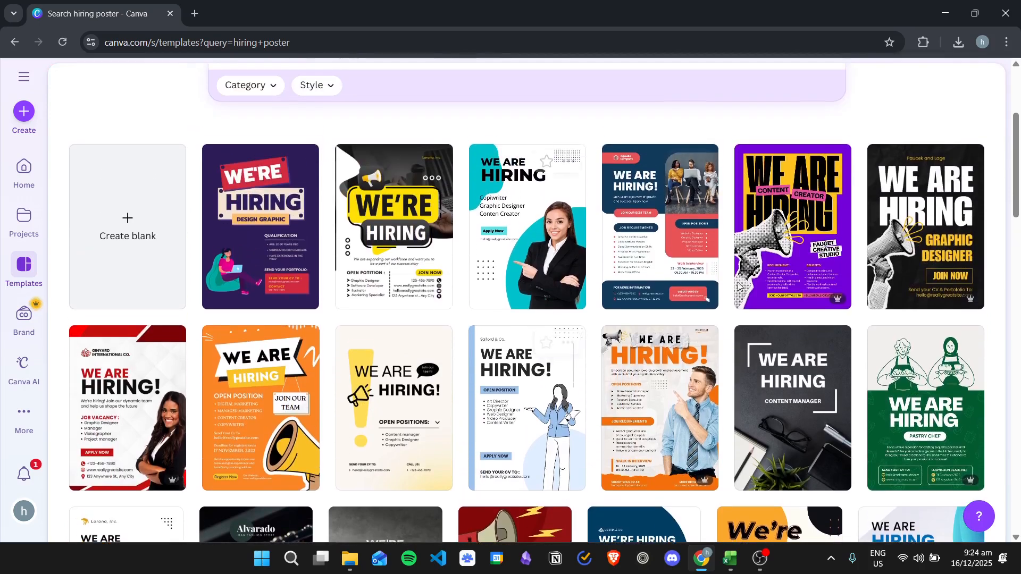
pyautogui.scroll(1, 678, 270)
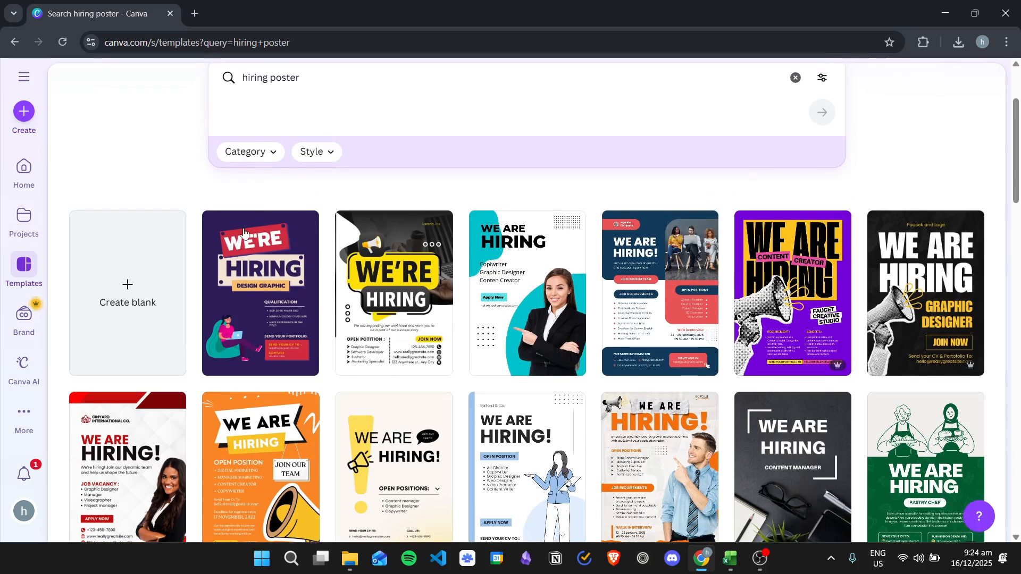
pyautogui.click(392, 293)
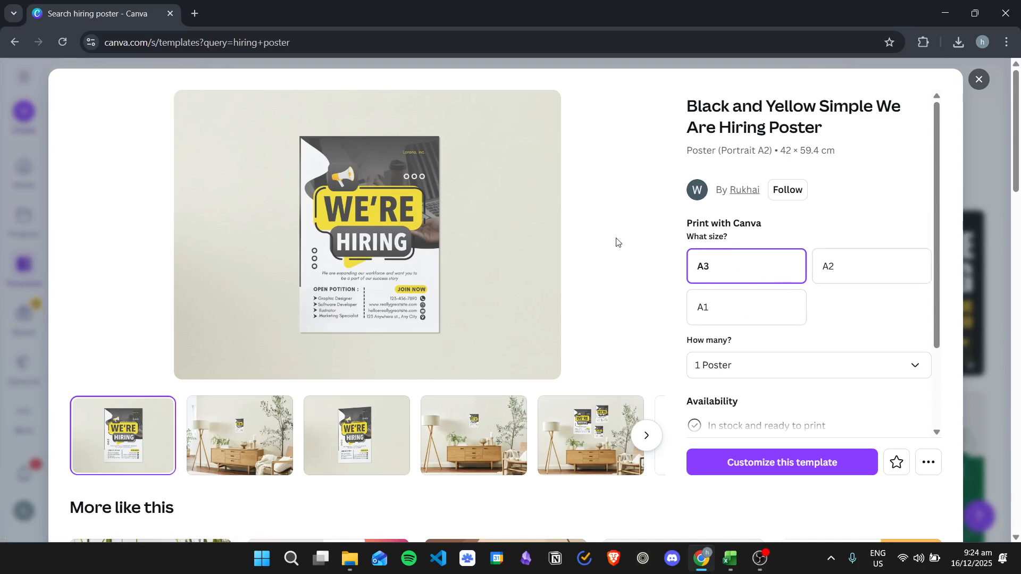
pyautogui.click(767, 469)
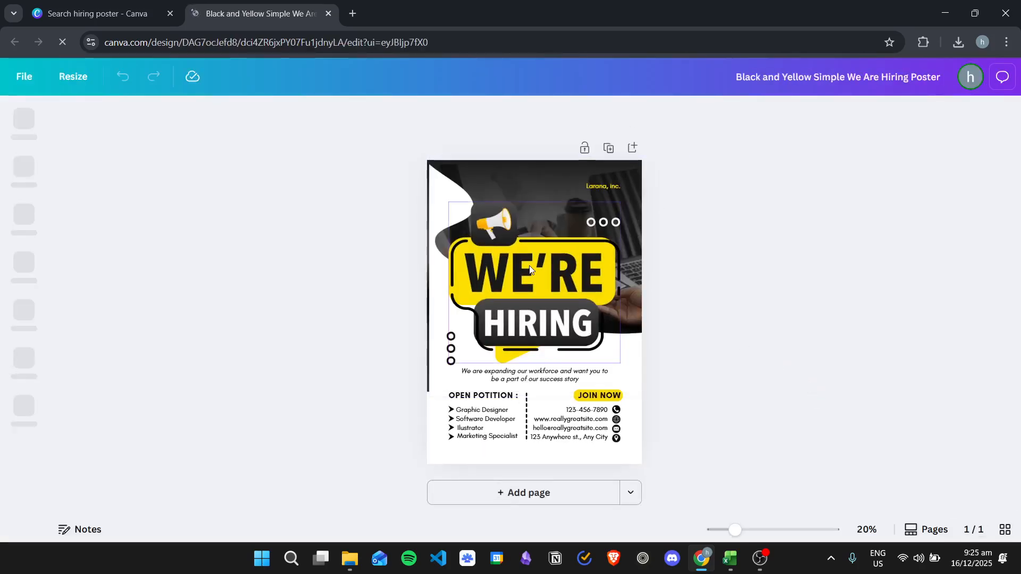
# Replace the first two open positions on the poster with "Engineer" and "Software Engineer"
pyautogui.doubleClick(492, 416)
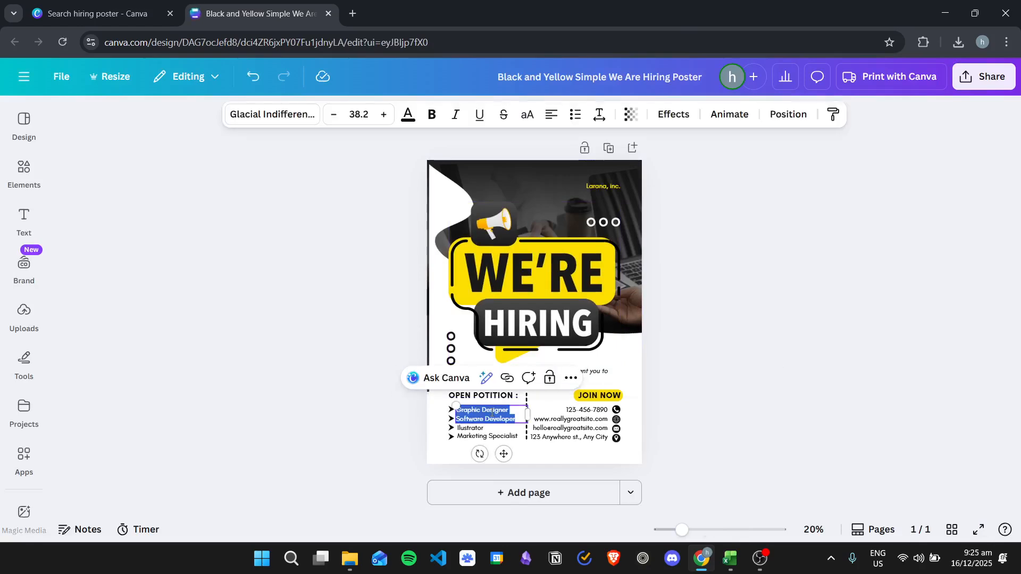
pyautogui.press('BackSpace')
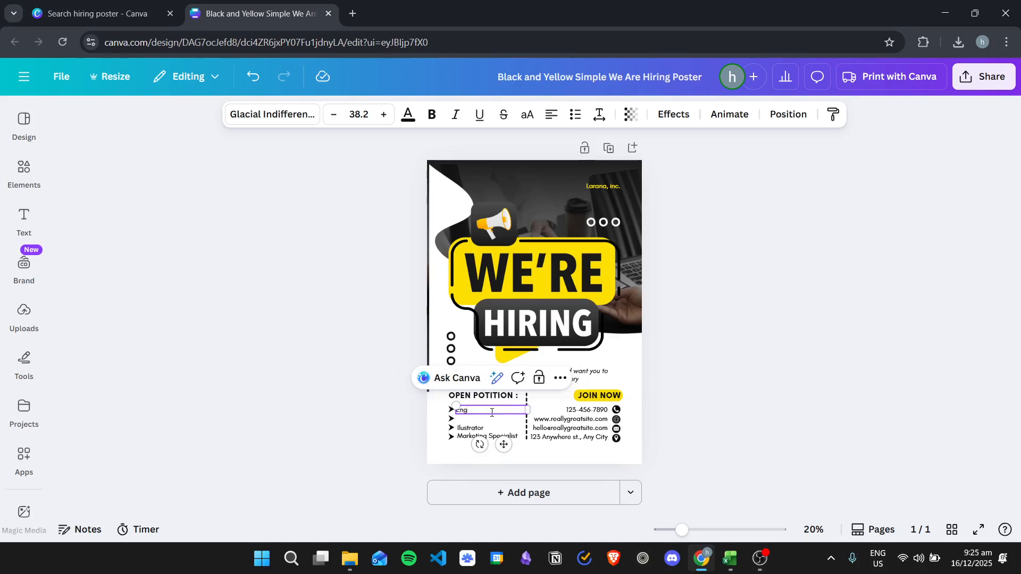
pyautogui.write('Engineer')
pyautogui.press('Return')
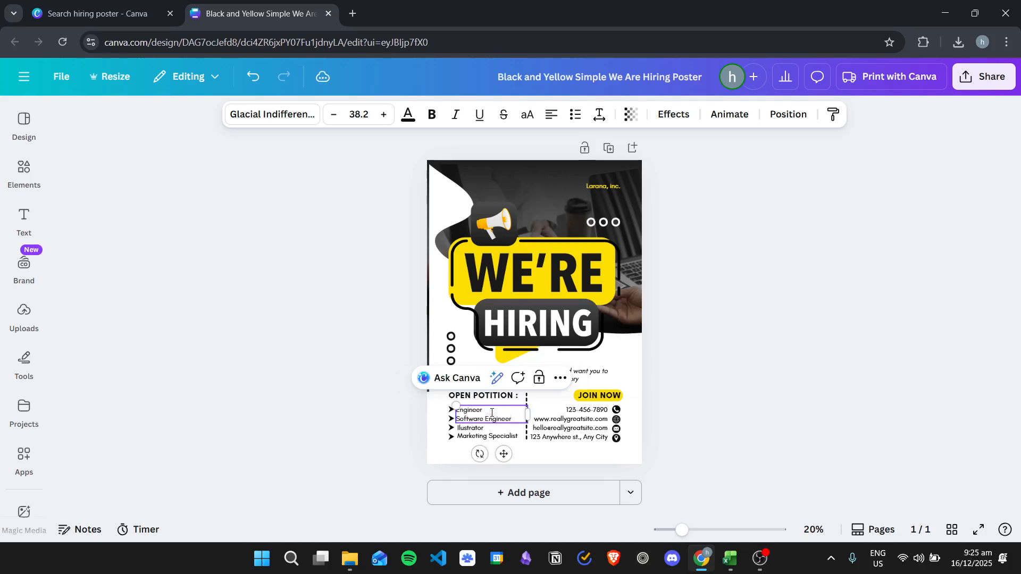
# Replace the third and fourth open positions on the poster with "Accountant" and "IT Manager"
pyautogui.doubleClick(482, 429)
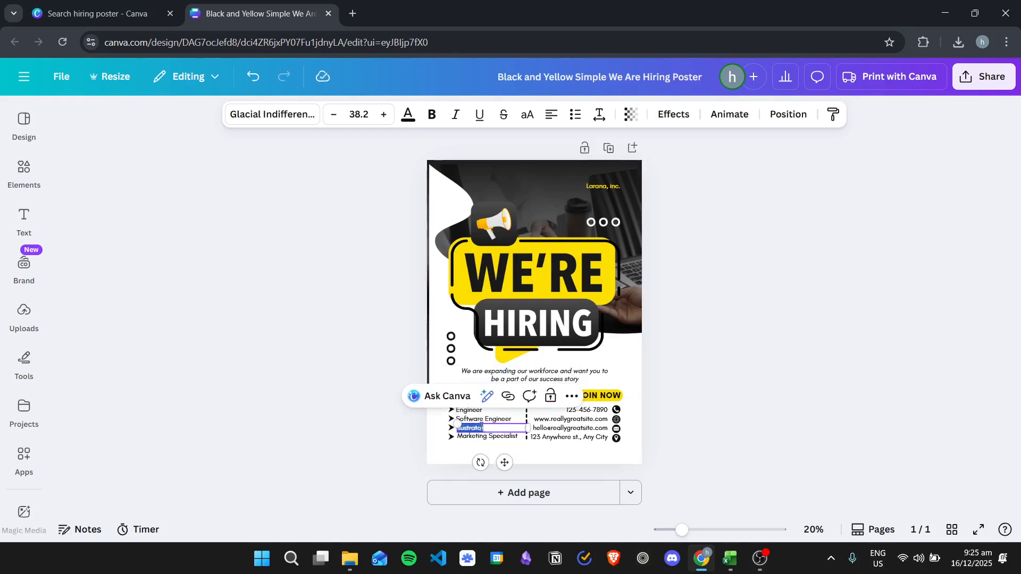
pyautogui.write('Accountant')
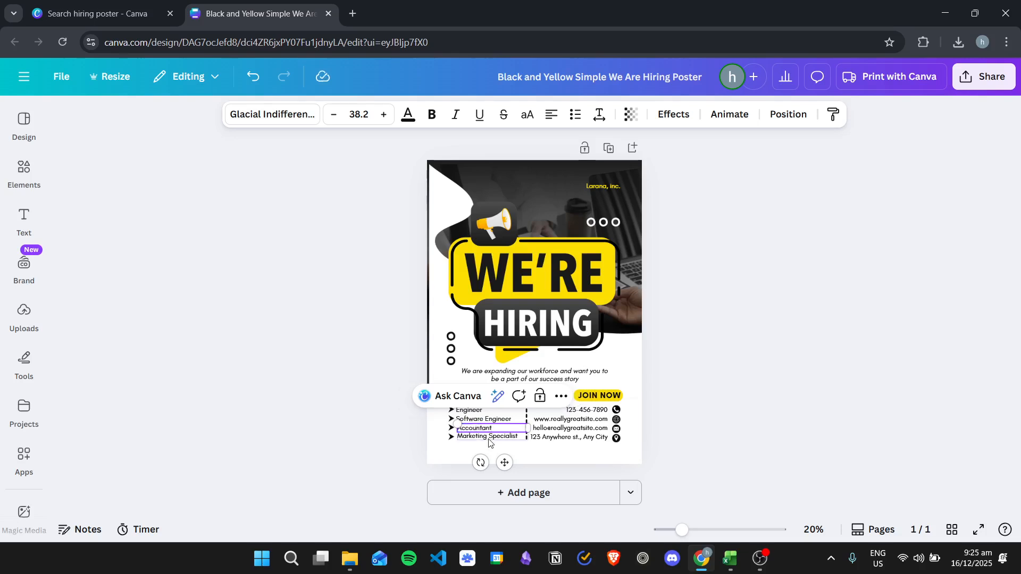
pyautogui.doubleClick(489, 440)
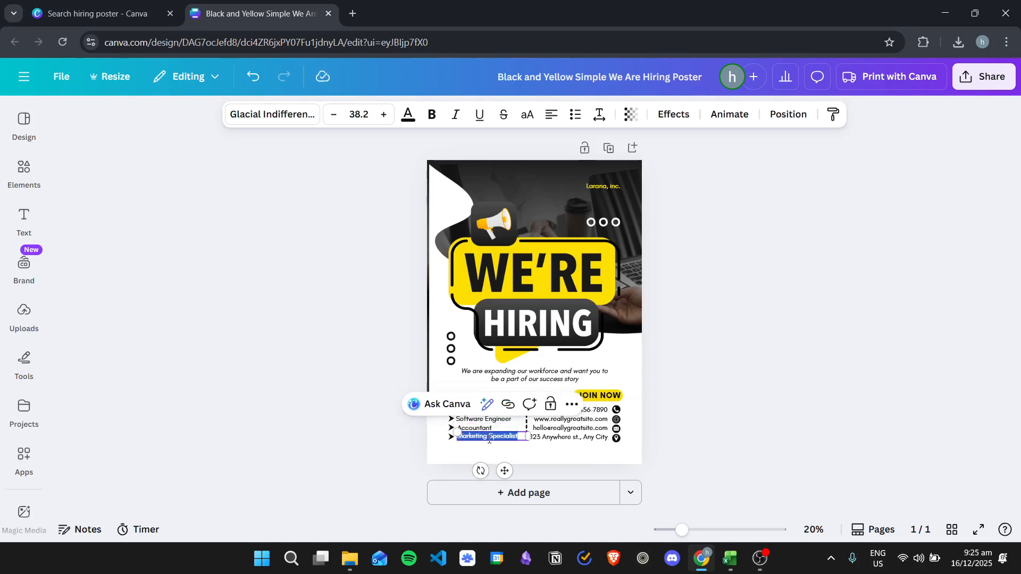
pyautogui.press('BackSpace')
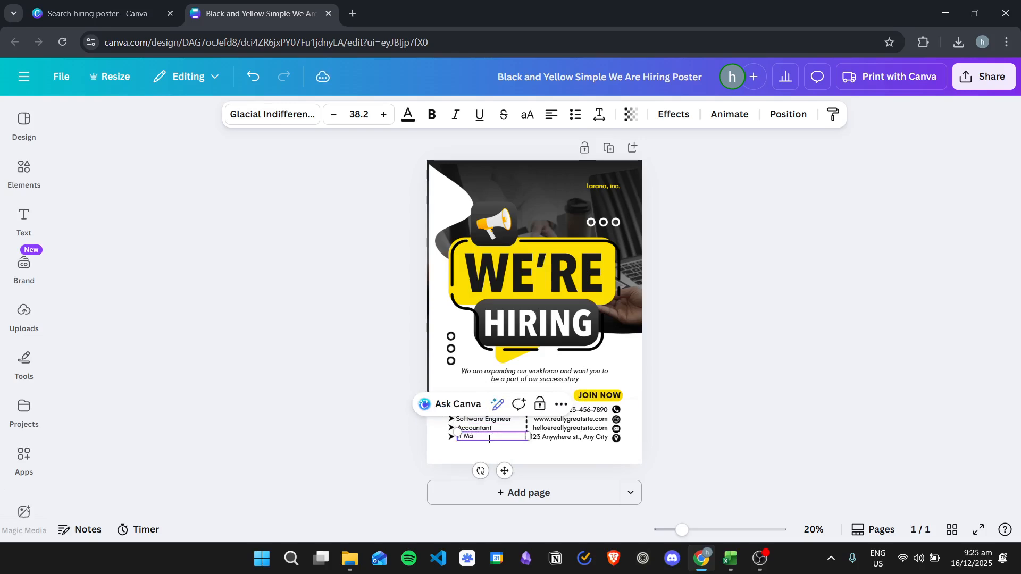
pyautogui.click(841, 329)
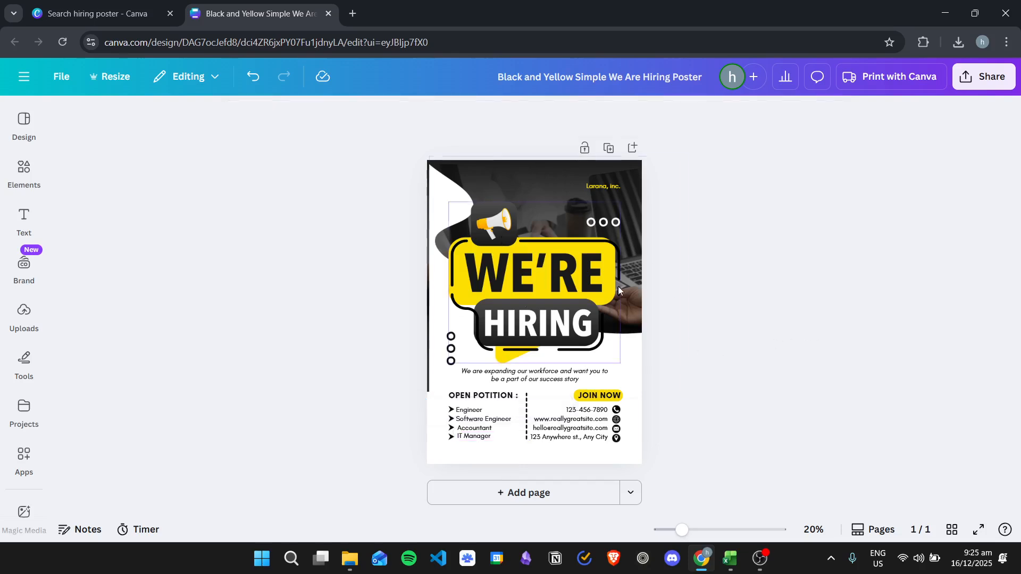
pyautogui.click(564, 289)
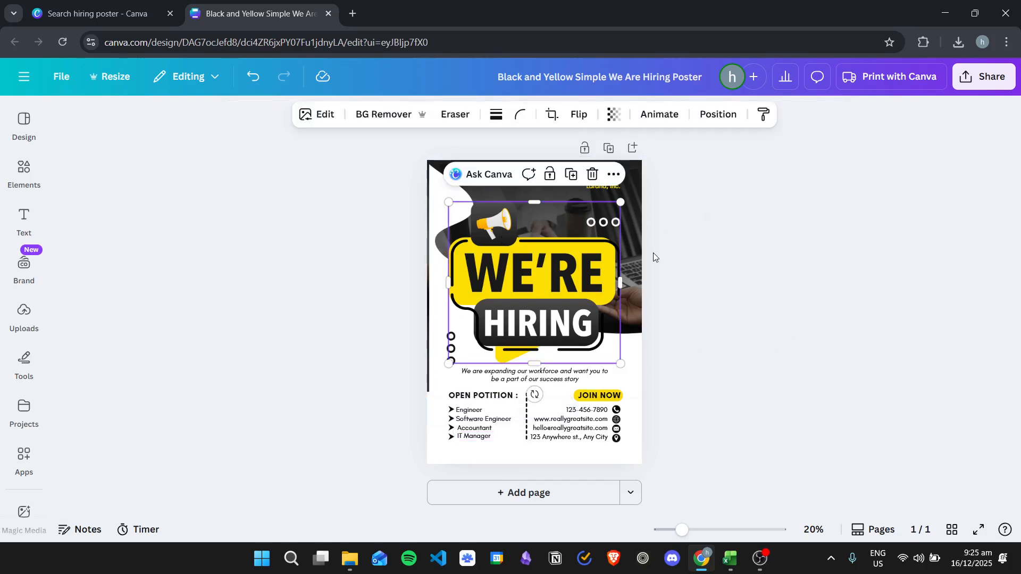
pyautogui.doubleClick(541, 292)
pyautogui.click(792, 309)
pyautogui.click(599, 394)
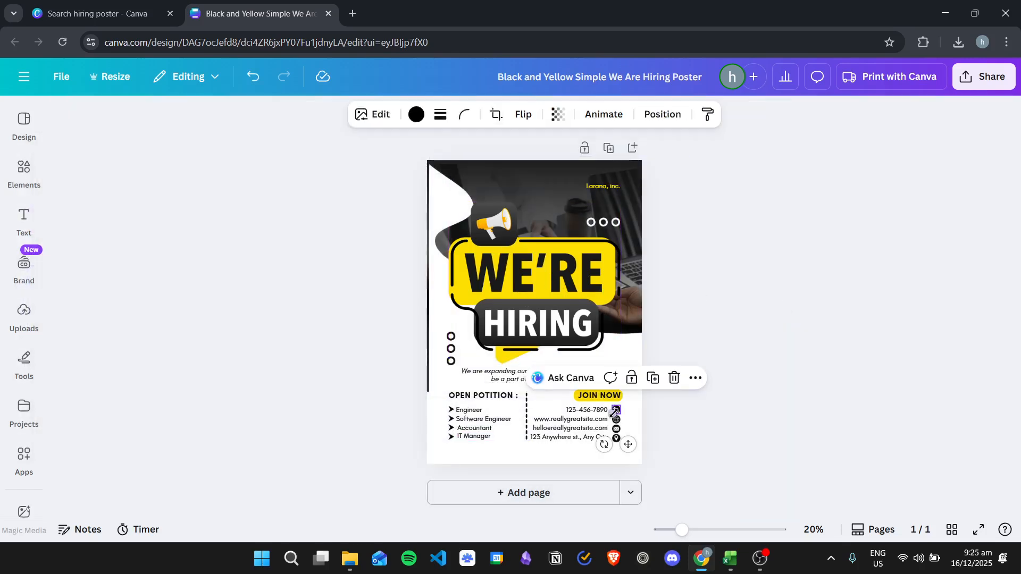
pyautogui.click(338, 136)
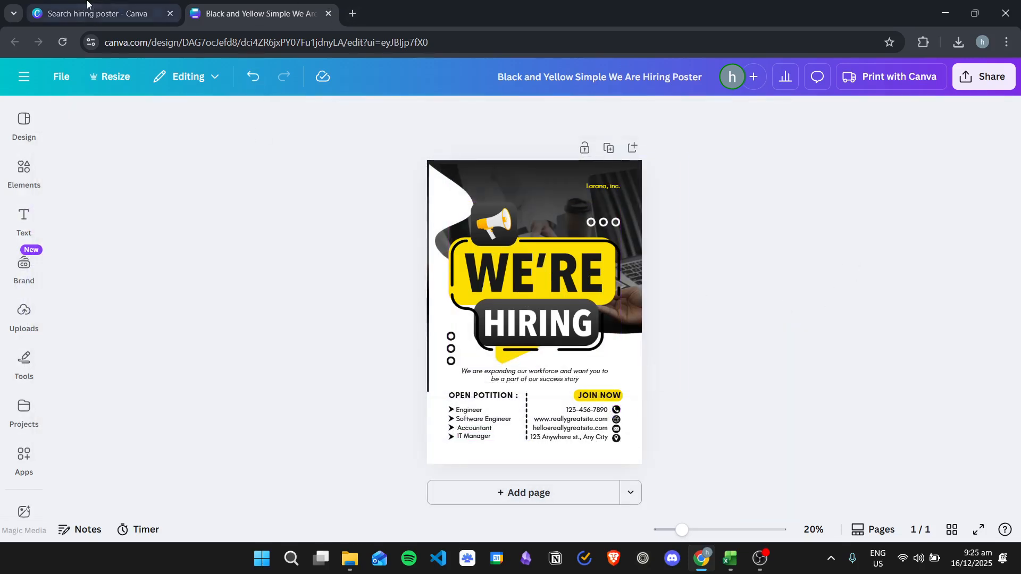
# Go back to the home page, find the "poster" design types and create a blank Poster (Portrait A3)
pyautogui.click(129, 4)
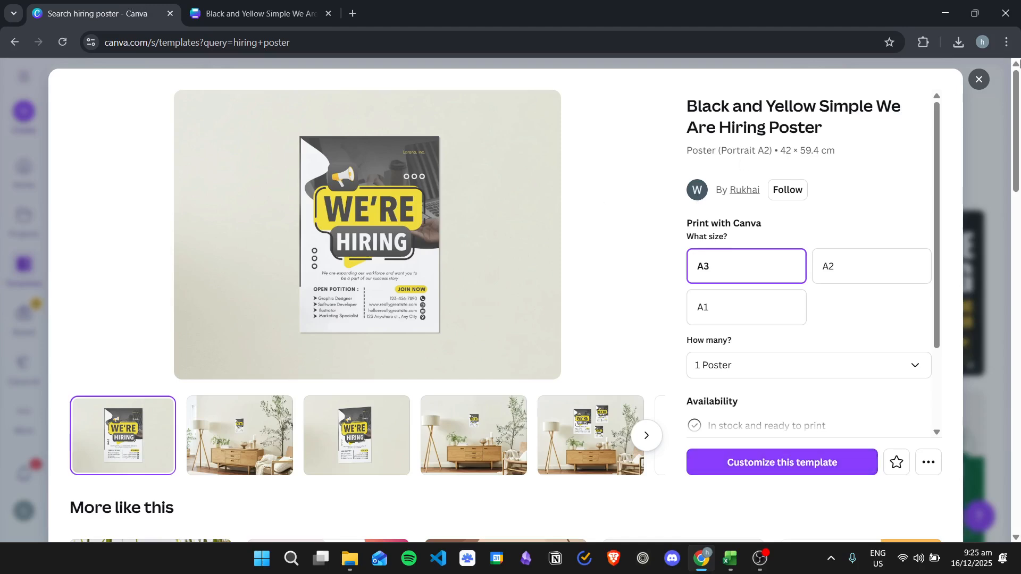
pyautogui.click(985, 83)
pyautogui.click(20, 167)
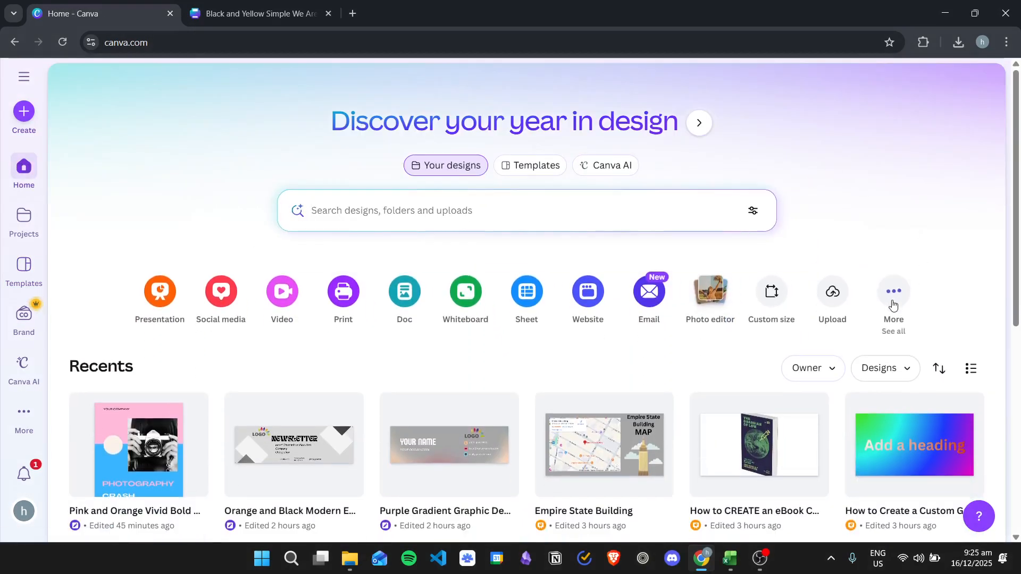
pyautogui.click(893, 298)
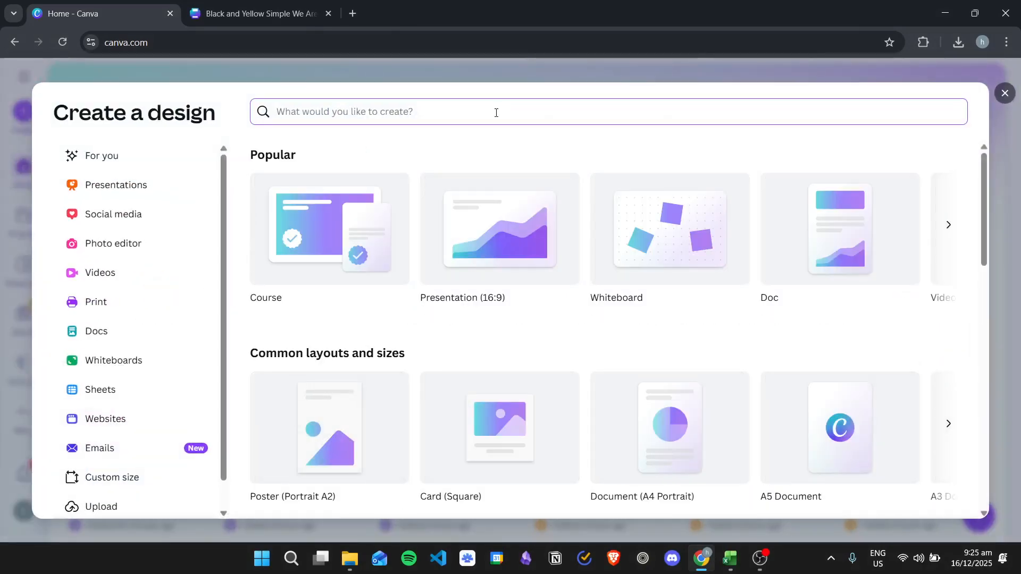
pyautogui.write('poster')
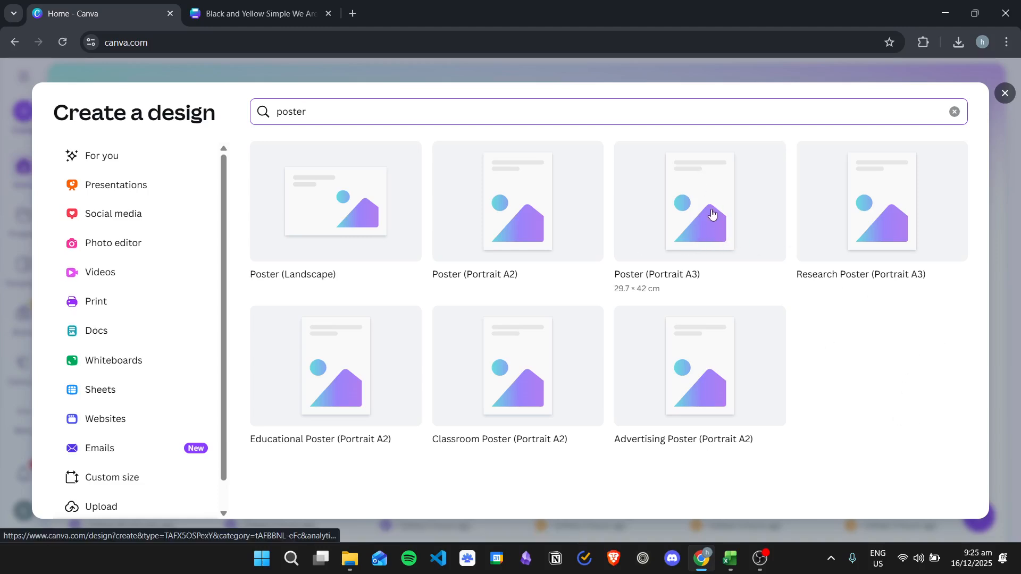
pyautogui.click(732, 211)
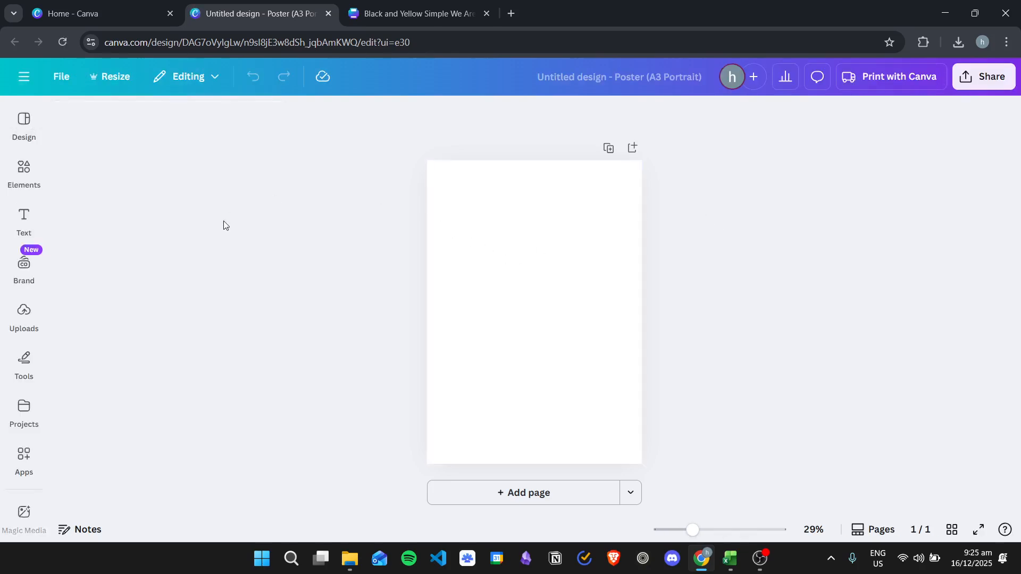
# Search the elements for "wave shape" and show all of the matching graphics
pyautogui.click(22, 180)
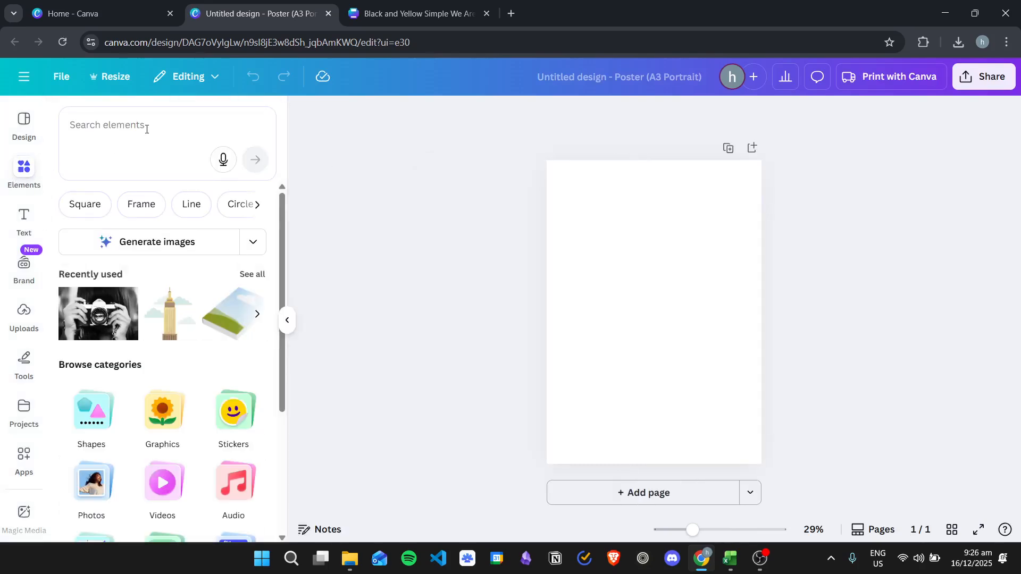
pyautogui.write('wave')
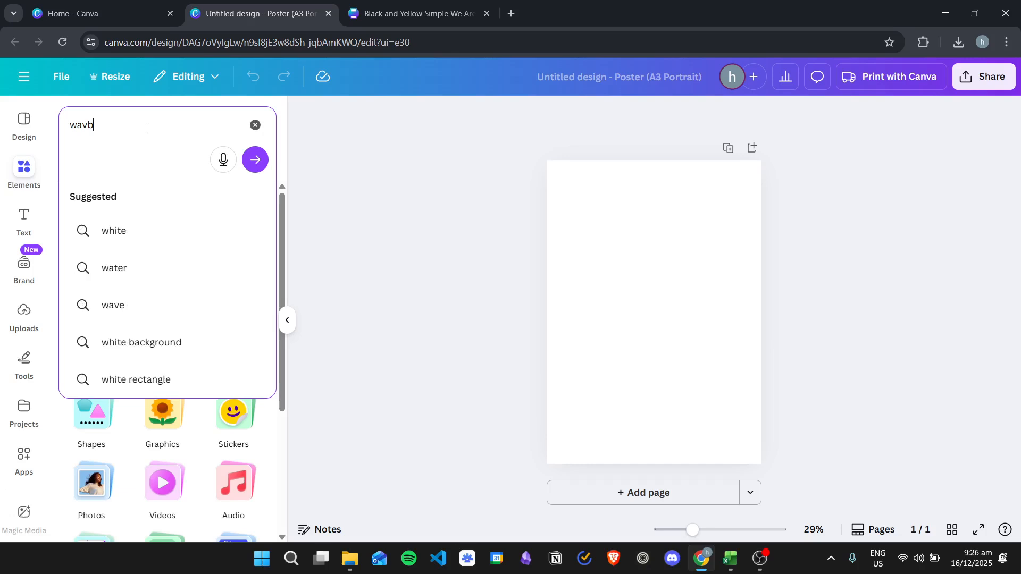
pyautogui.write(' shape')
pyautogui.press('Return')
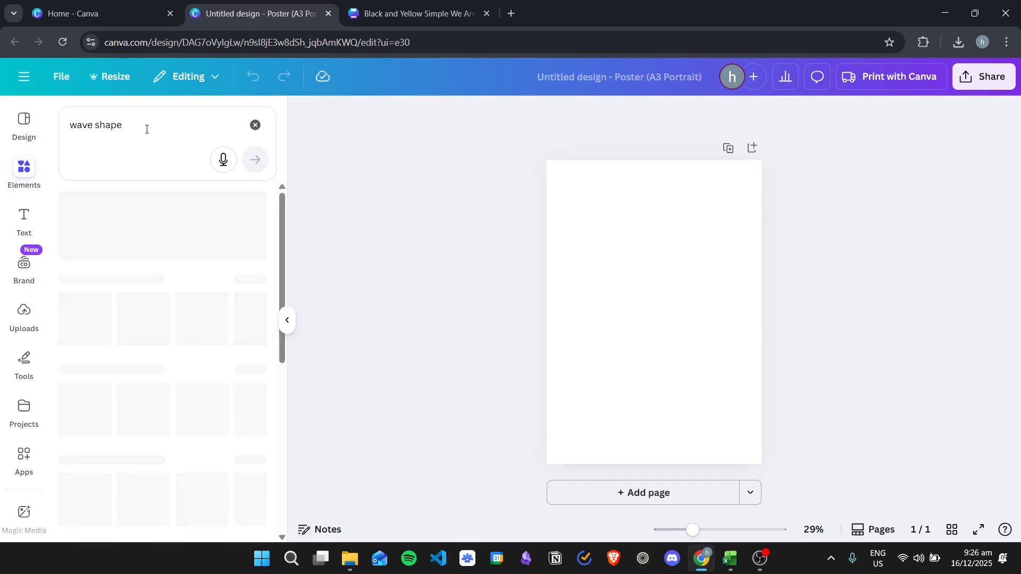
pyautogui.click(252, 360)
# Add the light yellow wave graphic to the poster and enlarge it along the page's bottom edge
pyautogui.scroll(-1, 182, 365)
pyautogui.scroll(-1, 191, 364)
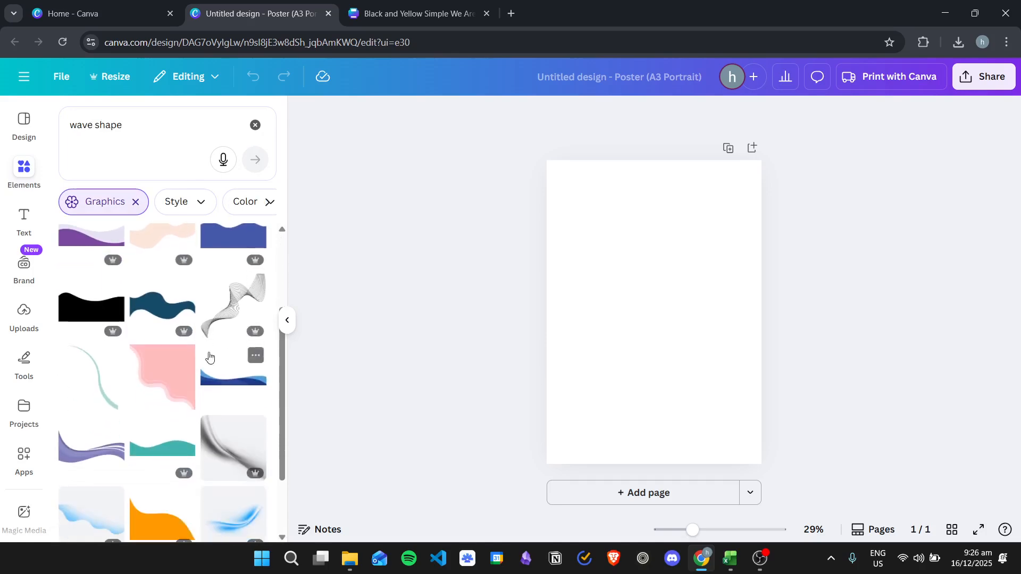
pyautogui.scroll(-1, 159, 388)
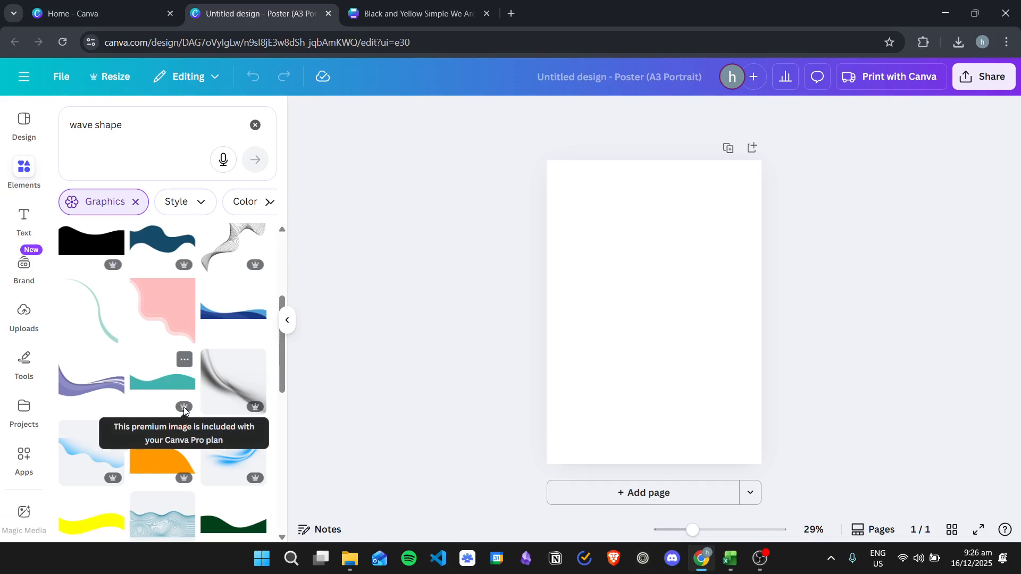
pyautogui.scroll(-3, 185, 326)
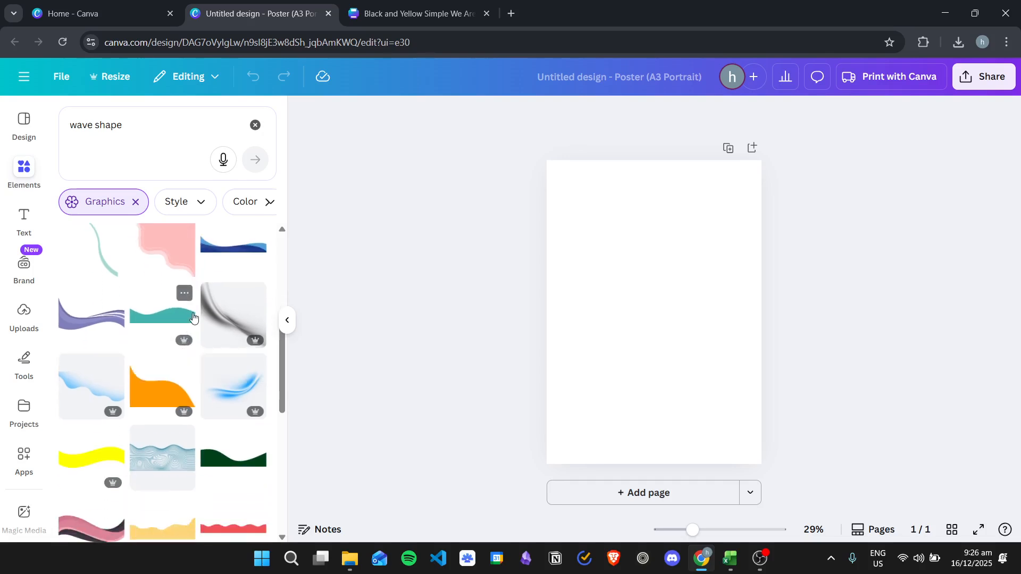
pyautogui.scroll(-2, 165, 388)
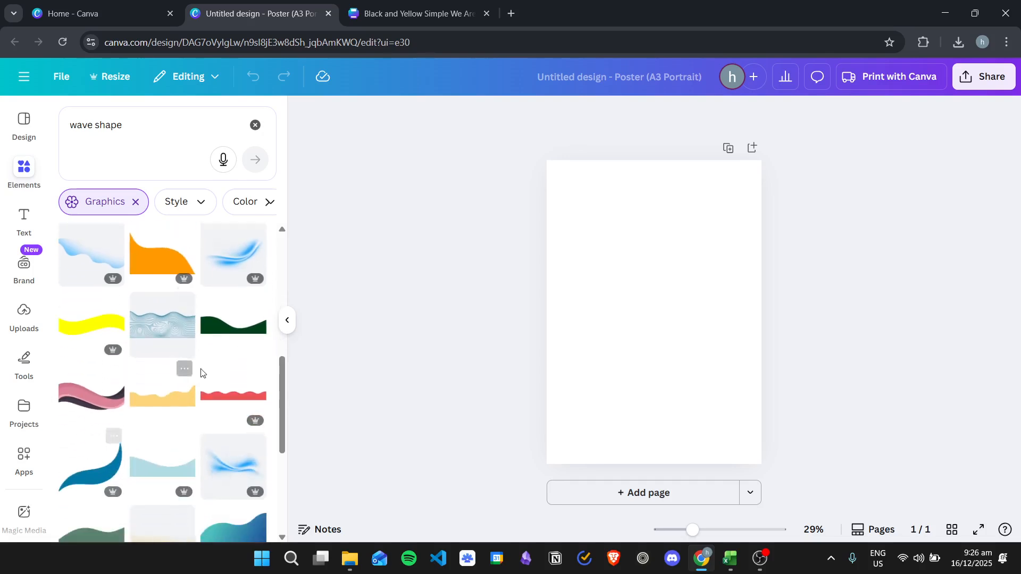
pyautogui.scroll(-2, 216, 408)
pyautogui.scroll(-1, 153, 387)
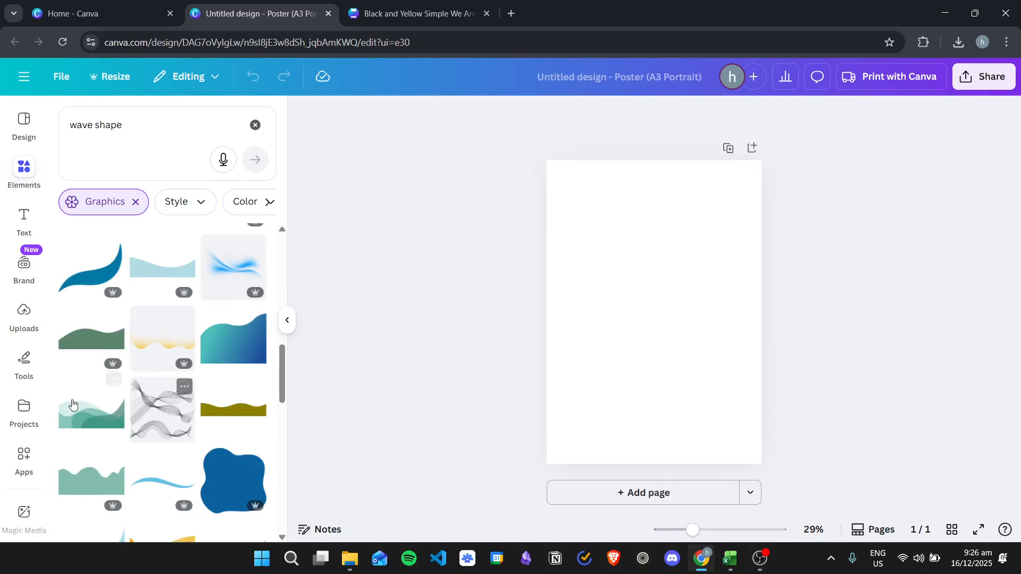
pyautogui.scroll(4, 75, 404)
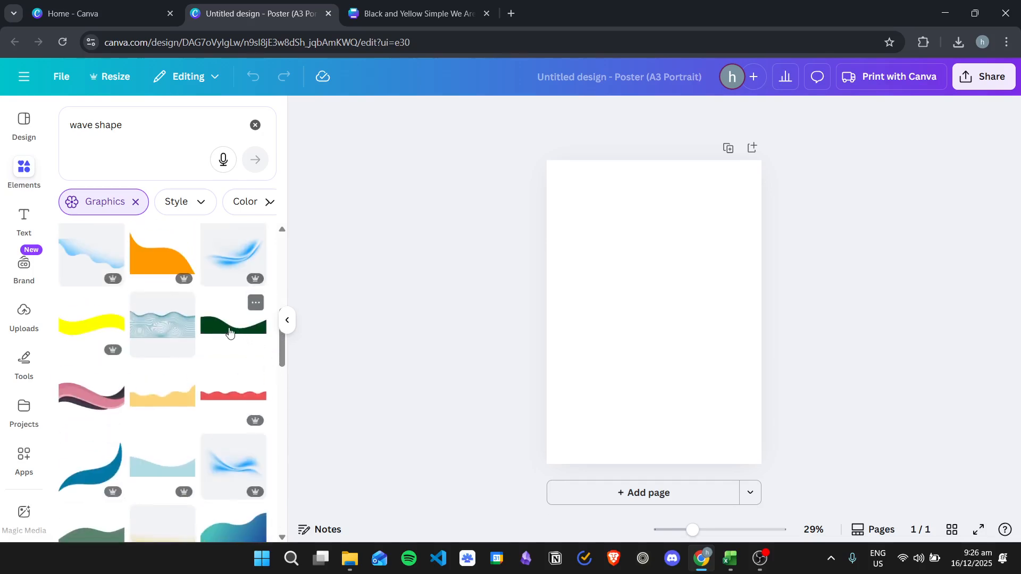
pyautogui.click(163, 396)
pyautogui.moveTo(640, 319); pyautogui.dragTo(586, 426)
pyautogui.moveTo(643, 400); pyautogui.dragTo(814, 342)
pyautogui.moveTo(697, 399); pyautogui.dragTo(656, 447)
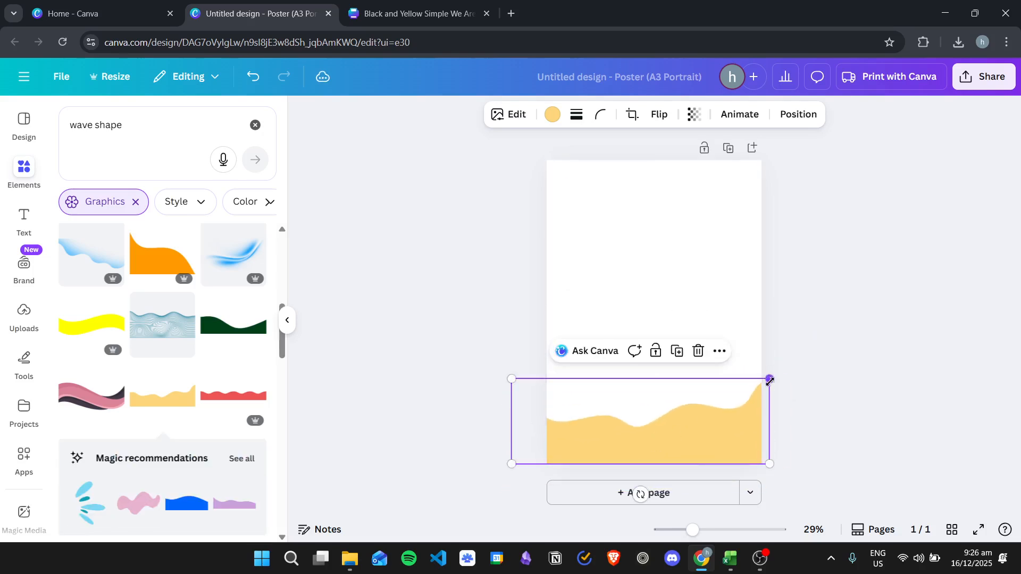
# Rotate and enlarge the yellow wave so it fills the page bottom and rises toward the right edge
pyautogui.moveTo(641, 493)
pyautogui.mouseDown()
pyautogui.moveTo(672, 487)
pyautogui.moveTo(648, 492)
pyautogui.mouseUp()
pyautogui.moveTo(772, 441); pyautogui.dragTo(860, 470)
pyautogui.moveTo(731, 433)
pyautogui.mouseDown()
pyautogui.moveTo(712, 422)
pyautogui.moveTo(722, 428)
pyautogui.mouseUp()
pyautogui.click(776, 398)
# Add the blue wave from the magic recommendations and enlarge it to span the page width
pyautogui.scroll(-3, 149, 406)
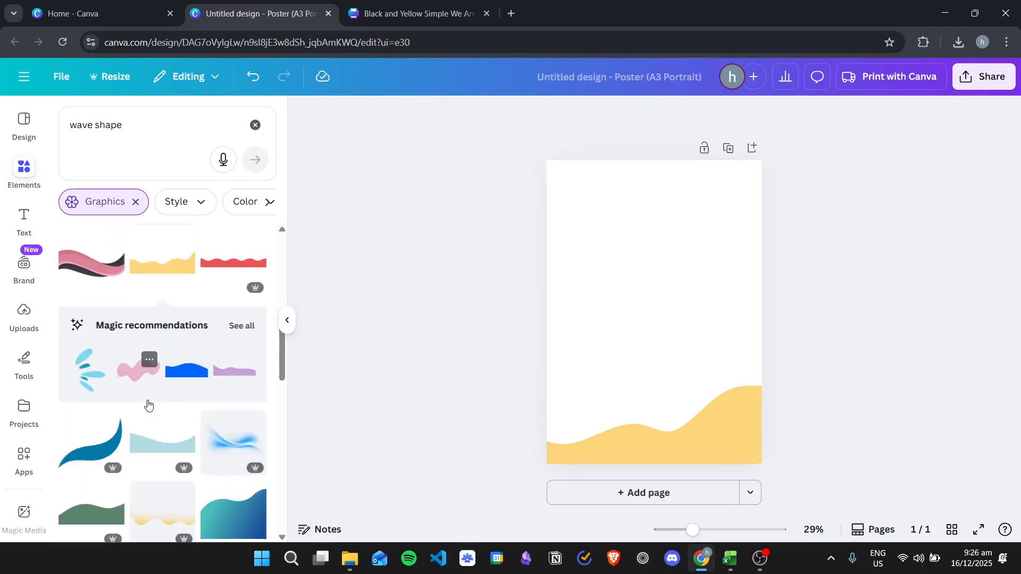
pyautogui.click(192, 376)
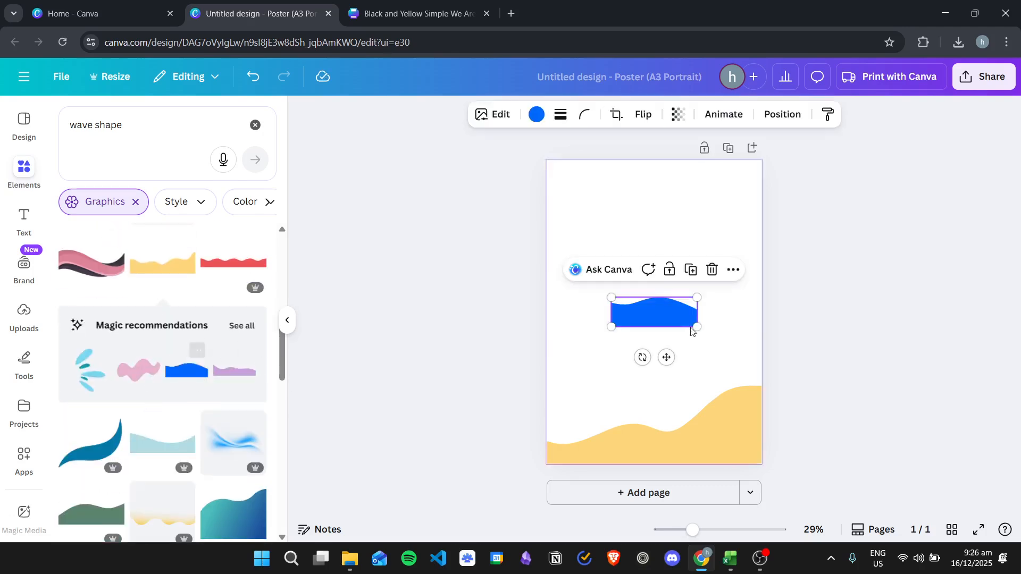
pyautogui.moveTo(614, 295); pyautogui.dragTo(399, 223)
pyautogui.moveTo(602, 269); pyautogui.dragTo(795, 280)
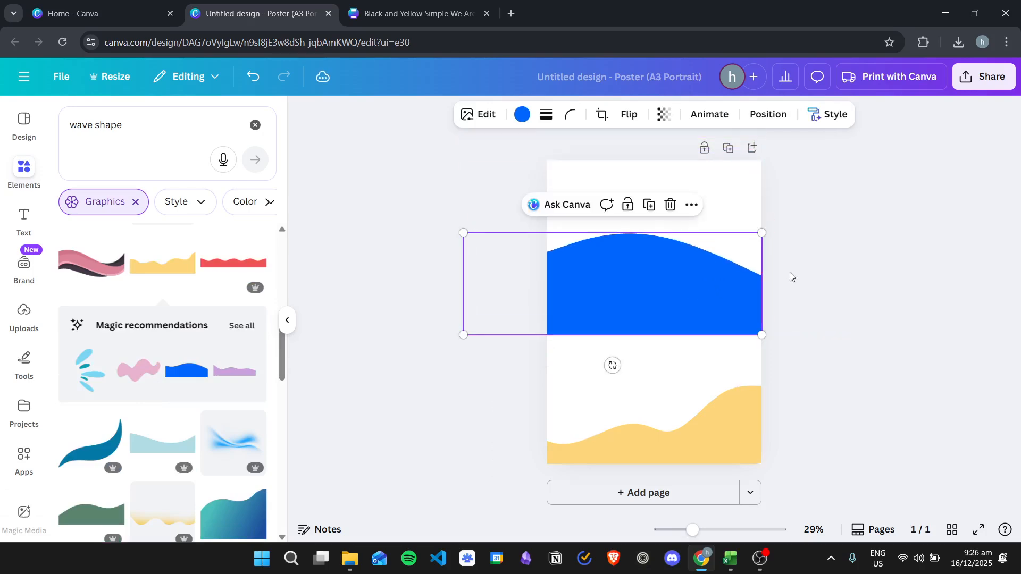
# Turn the blue wave upside down and enlarge and position it to cover the upper part of the poster
pyautogui.moveTo(611, 365); pyautogui.dragTo(611, 137)
pyautogui.moveTo(702, 265); pyautogui.dragTo(691, 164)
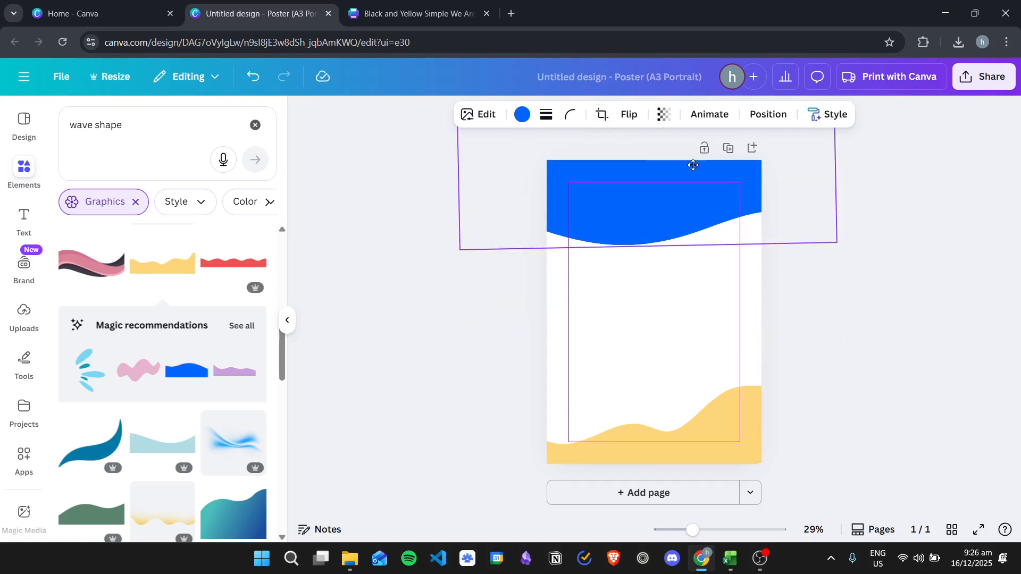
pyautogui.moveTo(458, 245); pyautogui.dragTo(336, 289)
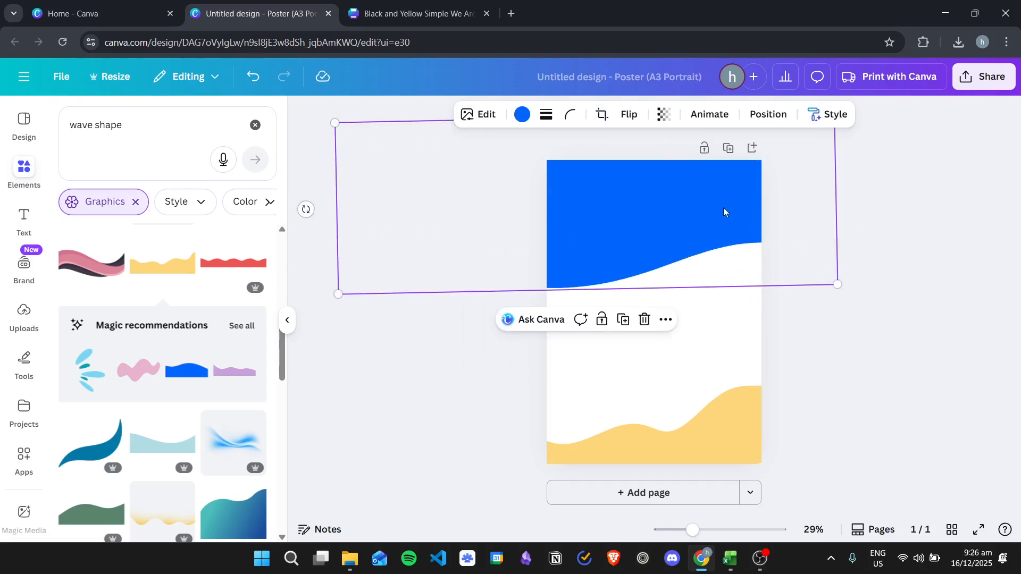
pyautogui.moveTo(714, 201); pyautogui.dragTo(718, 219)
pyautogui.click(925, 343)
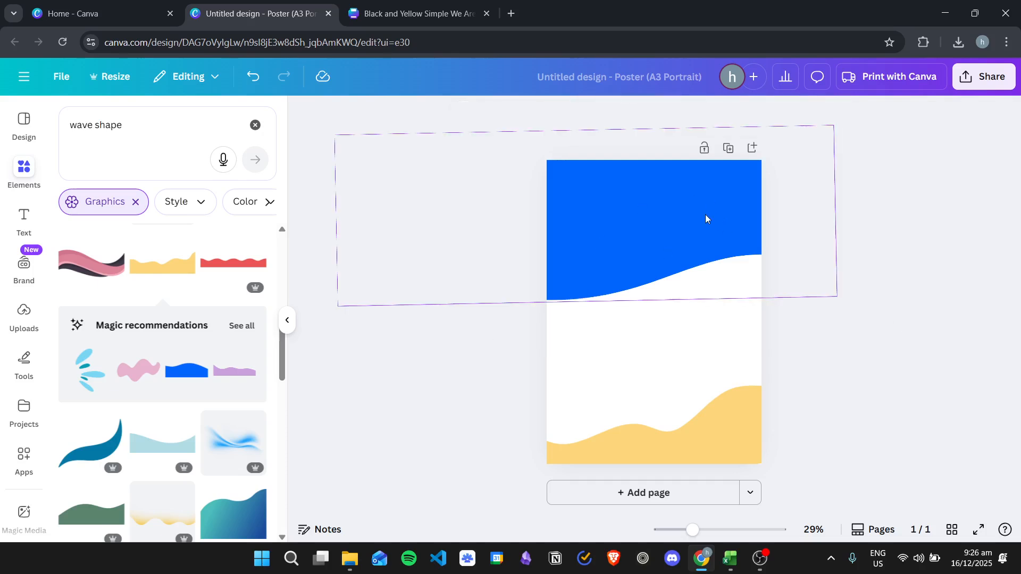
# Add a heading reading "DANCE LESSONS!!" over the blue wave near the top of the poster
pyautogui.click(30, 202)
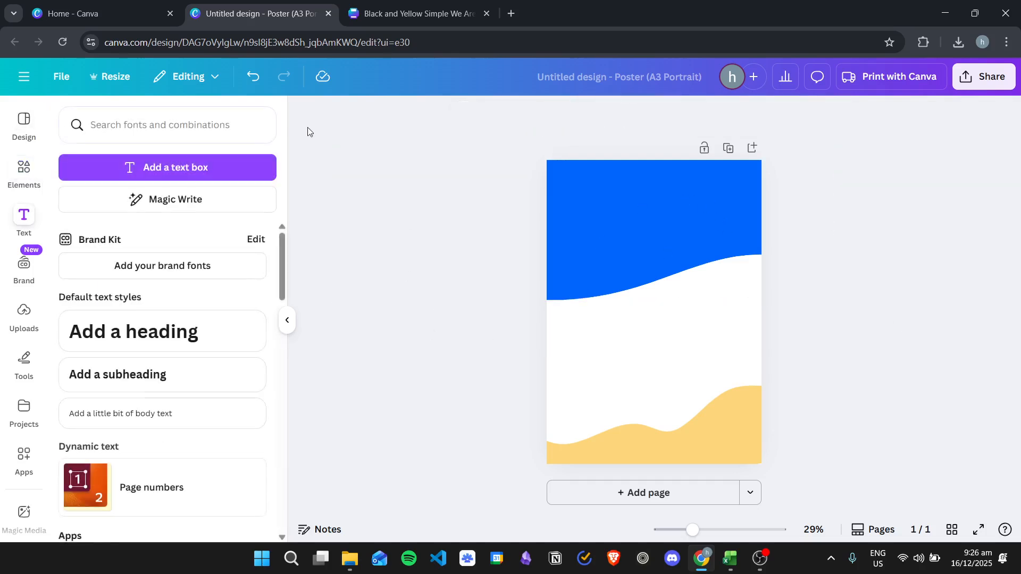
pyautogui.click(164, 331)
pyautogui.moveTo(672, 307); pyautogui.dragTo(675, 193)
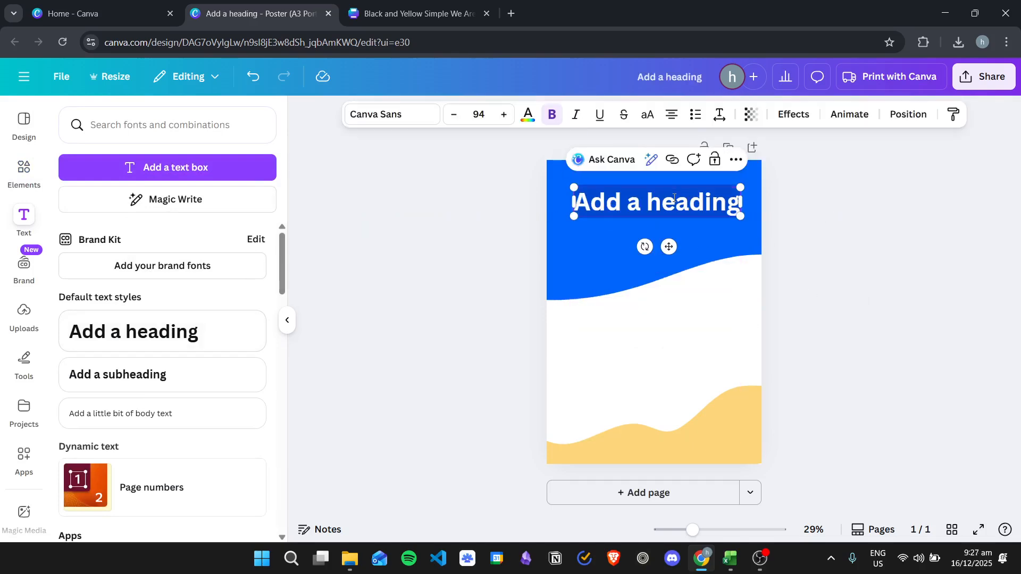
pyautogui.write('DANCE LESSON')
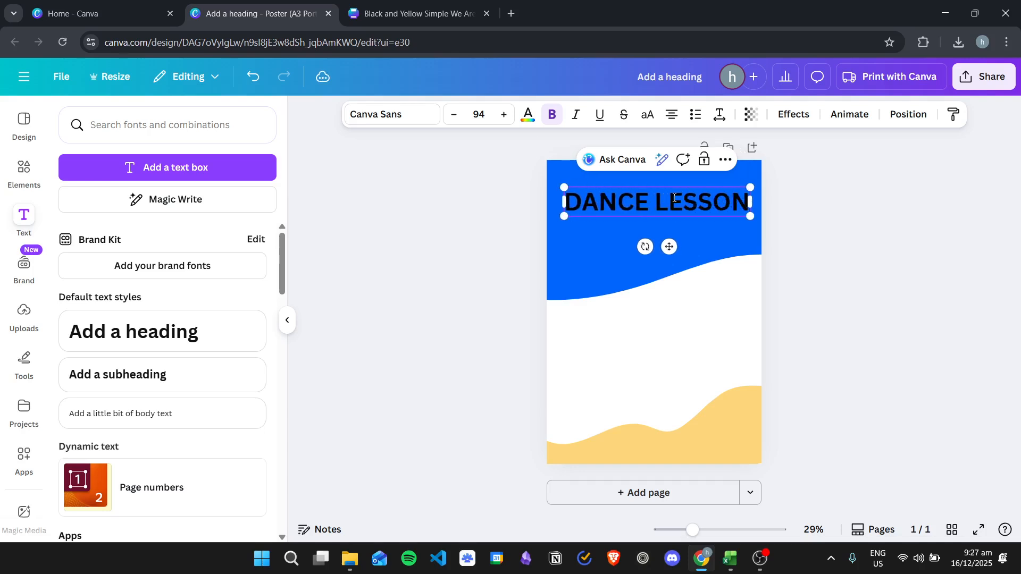
pyautogui.write('S!!')
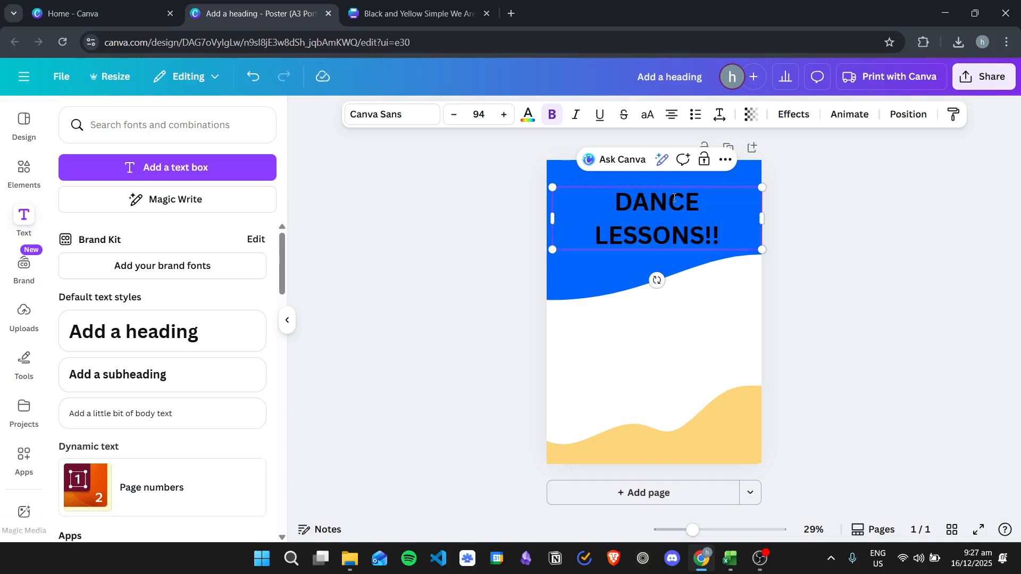
# Tilt the "DANCE LESSONS!!" heading upward to the right and reposition it within the blue area
pyautogui.moveTo(657, 280); pyautogui.dragTo(694, 292)
pyautogui.moveTo(697, 212); pyautogui.dragTo(682, 206)
pyautogui.click(869, 198)
# Select all of the heading's text and search the fonts for "DANCE"
pyautogui.click(721, 213)
pyautogui.hotkey('ctrl', 'a')
pyautogui.click(684, 212)
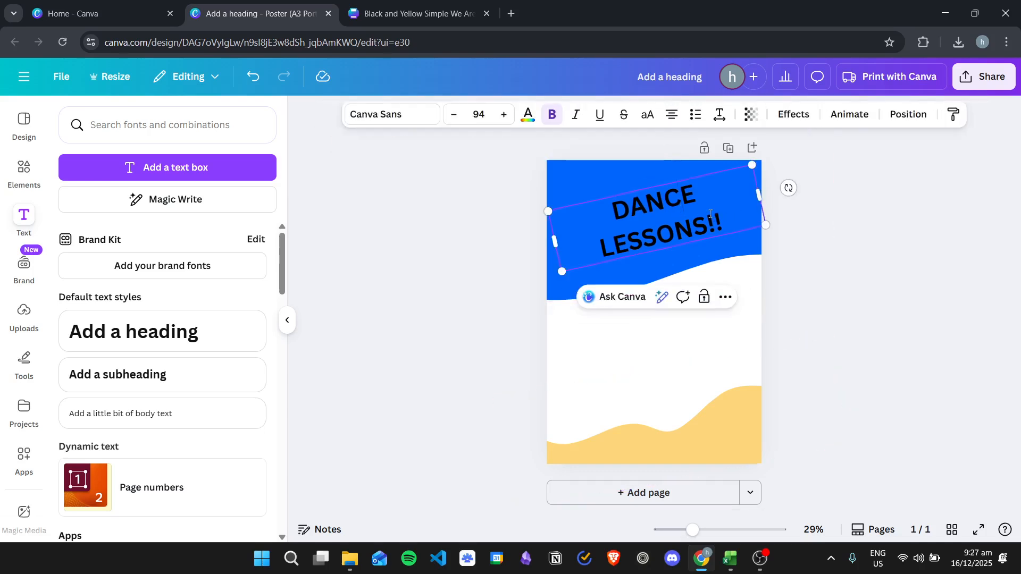
pyautogui.hotkey('ctrl', 'a')
pyautogui.click(417, 116)
pyautogui.scroll(-3, 159, 266)
pyautogui.click(154, 178)
pyautogui.write('DANCE')
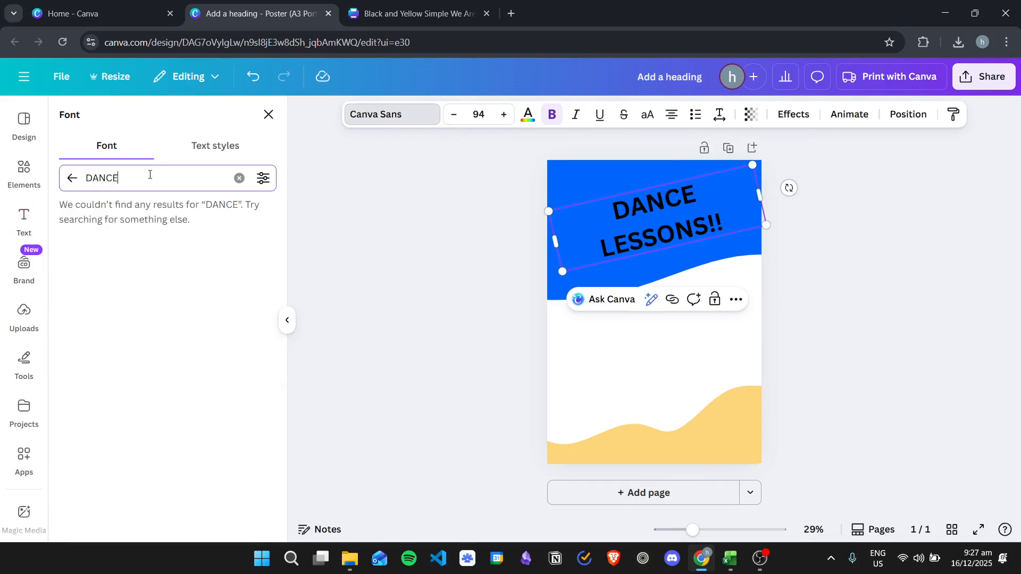
# Search the fonts for "fancy" instead and try Higuen Elegant Serif, Notable and Brown Sugar on the heading
pyautogui.hotkey('ctrl', 'a')
pyautogui.press('BackSpace')
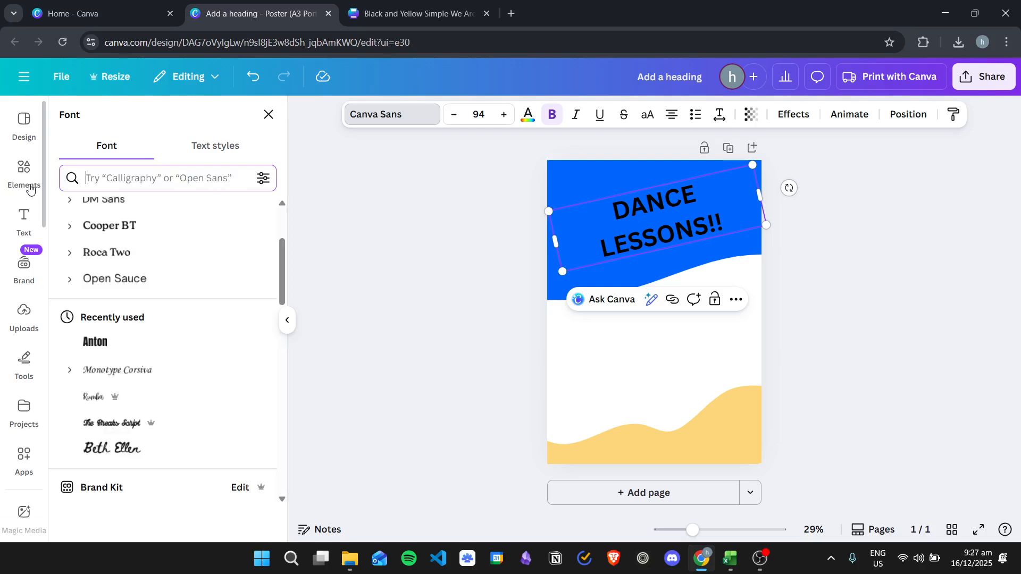
pyautogui.write('fancy')
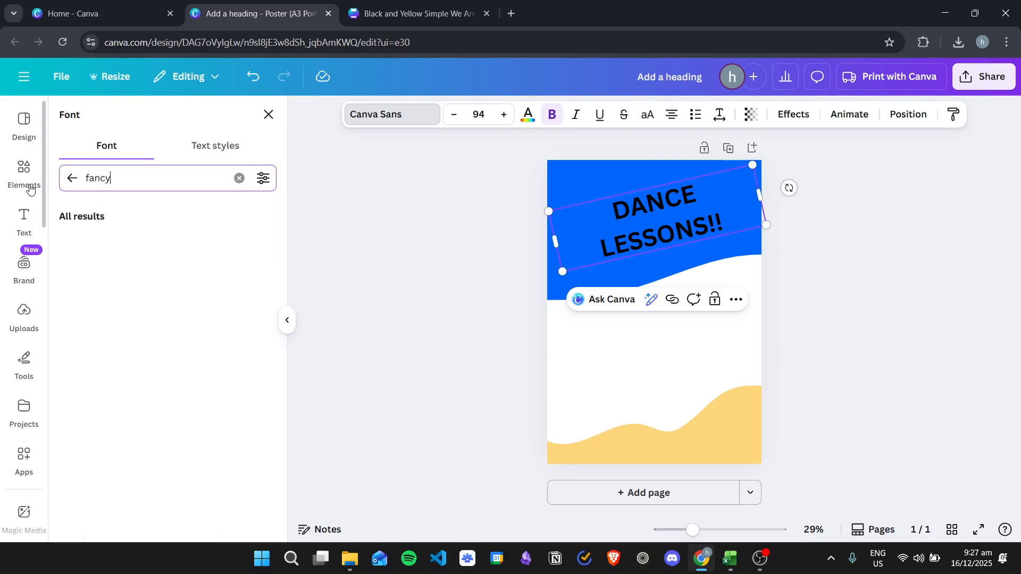
pyautogui.click(160, 243)
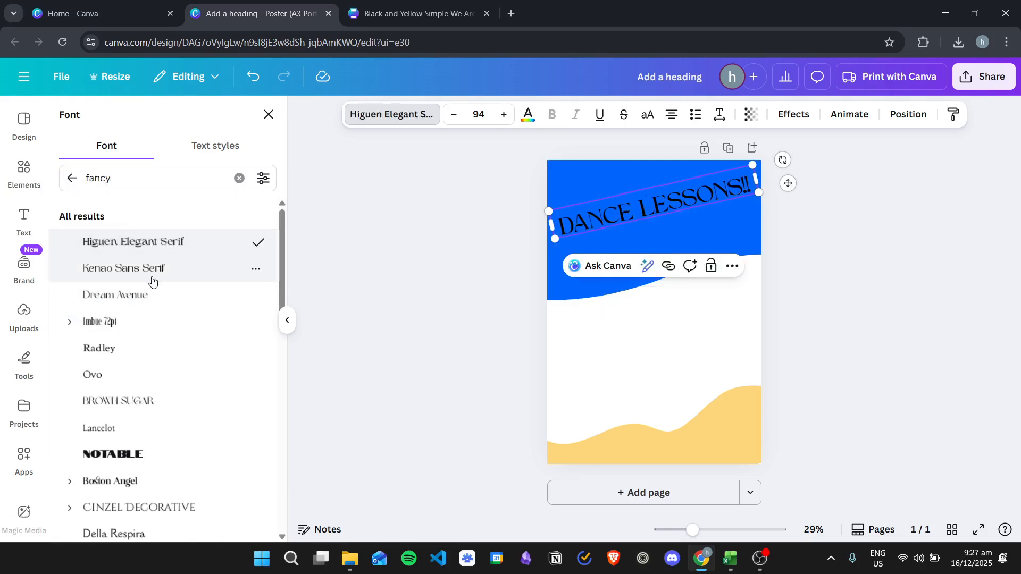
pyautogui.click(162, 451)
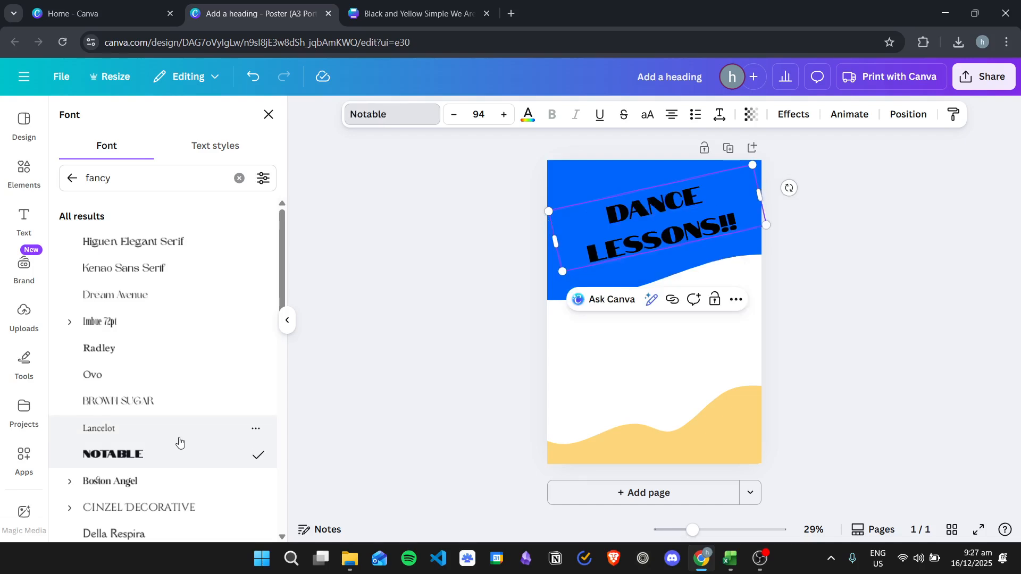
pyautogui.click(146, 414)
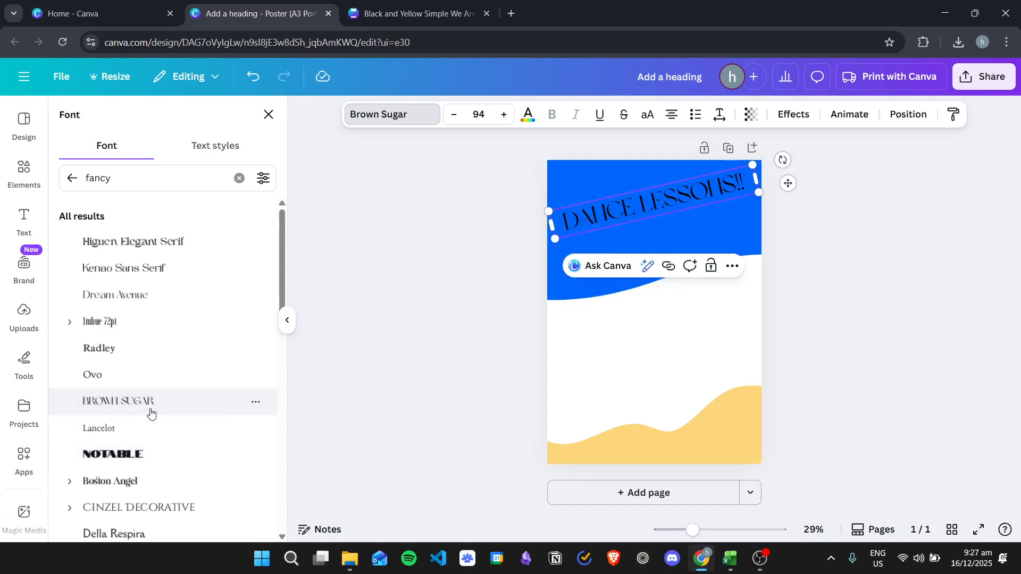
# Try the Radley, Brown Sugar and Kenao Sans Serif fonts on the "DANCE LESSONS!!" heading
pyautogui.click(140, 357)
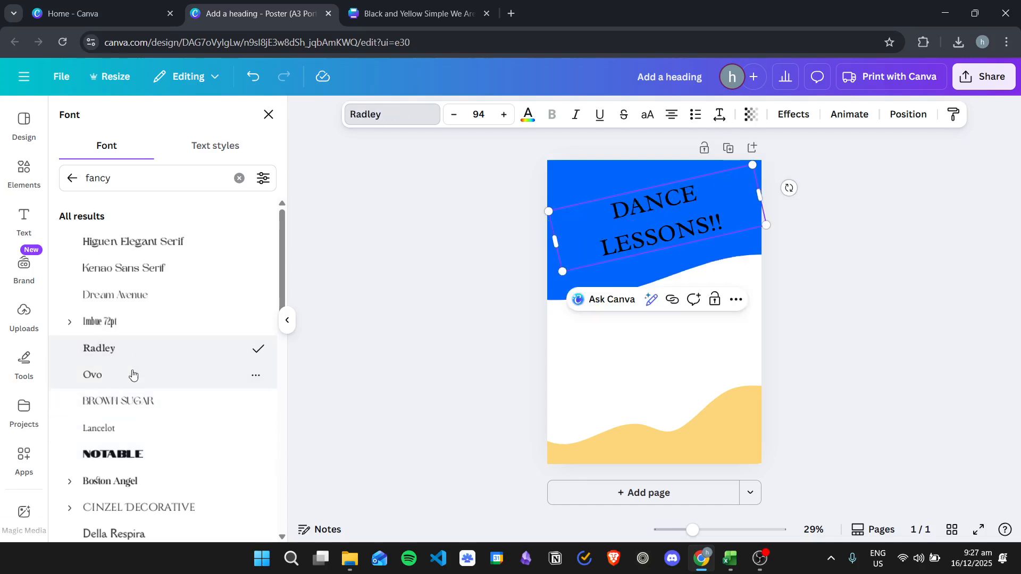
pyautogui.click(126, 400)
pyautogui.click(153, 266)
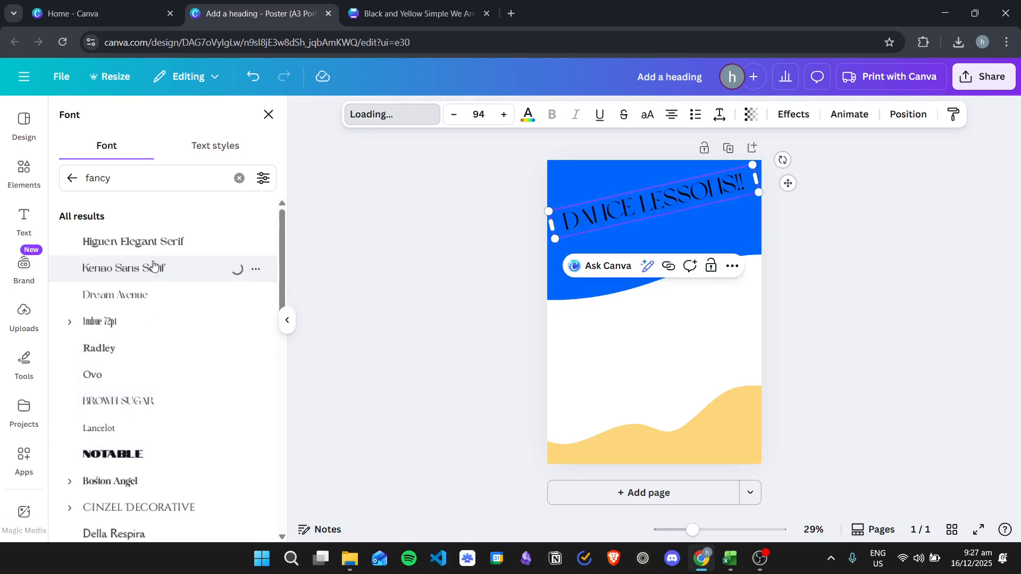
pyautogui.doubleClick(664, 233)
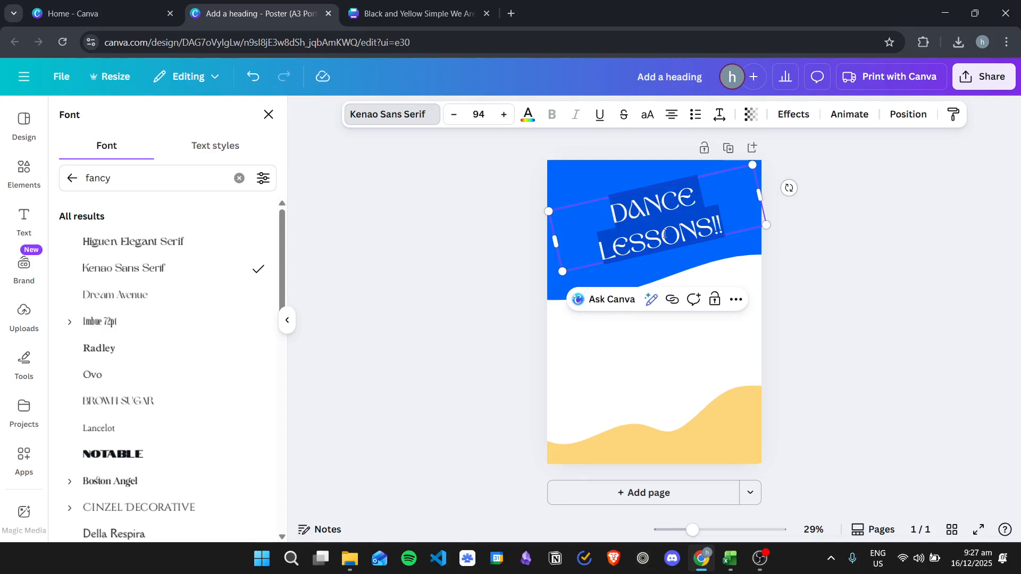
pyautogui.click(889, 228)
pyautogui.click(660, 209)
pyautogui.doubleClick(726, 219)
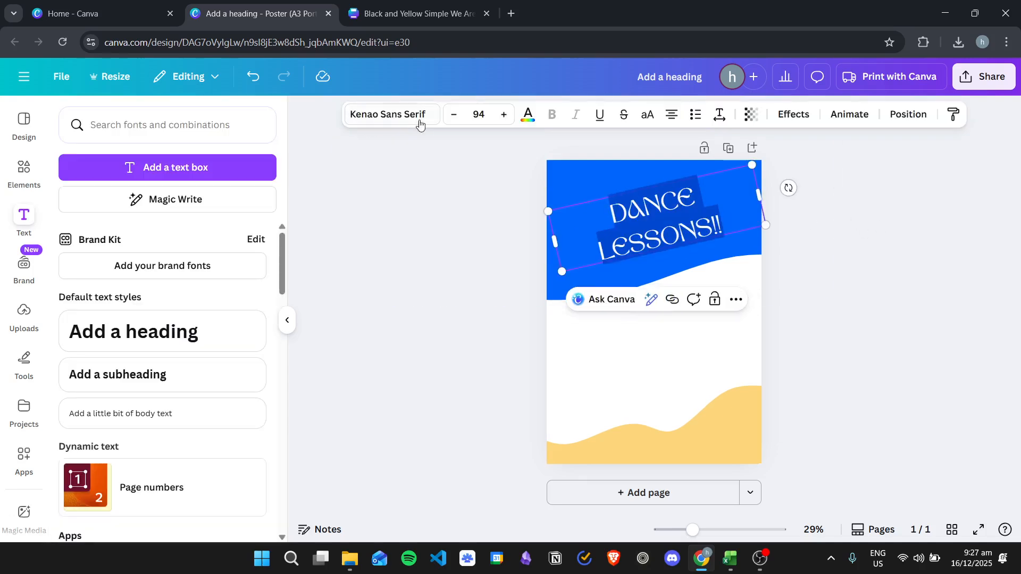
# Set the heading's font to Giaza Stencil after comparing Higuen Elegant Serif and March
pyautogui.click(393, 115)
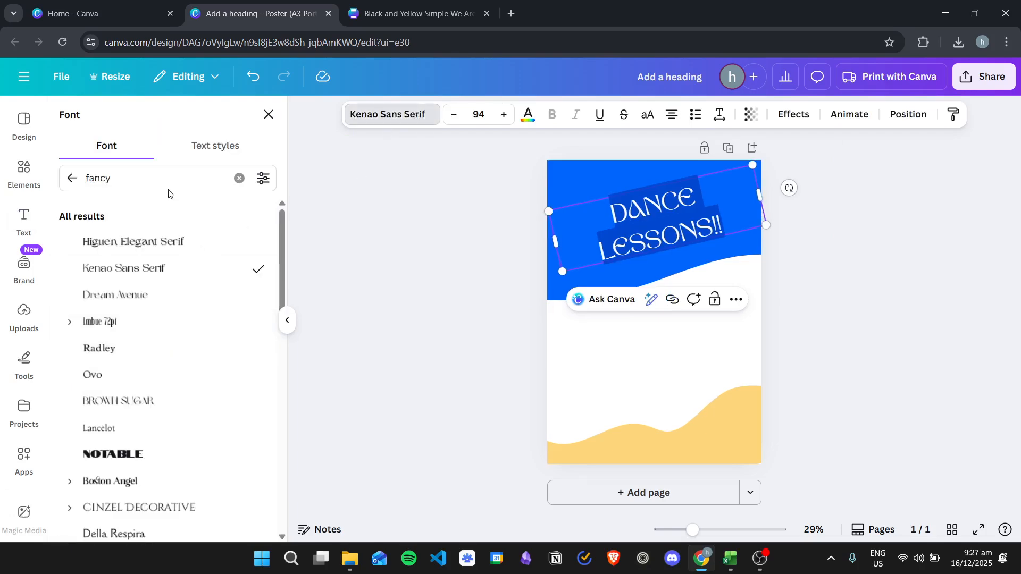
pyautogui.click(151, 178)
pyautogui.click(242, 249)
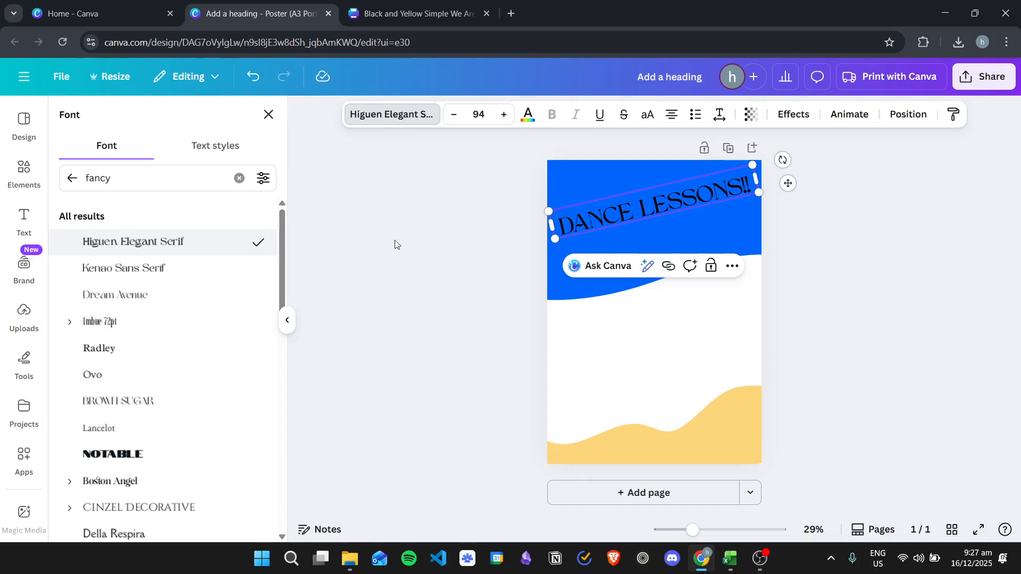
pyautogui.scroll(-3, 160, 362)
pyautogui.click(147, 427)
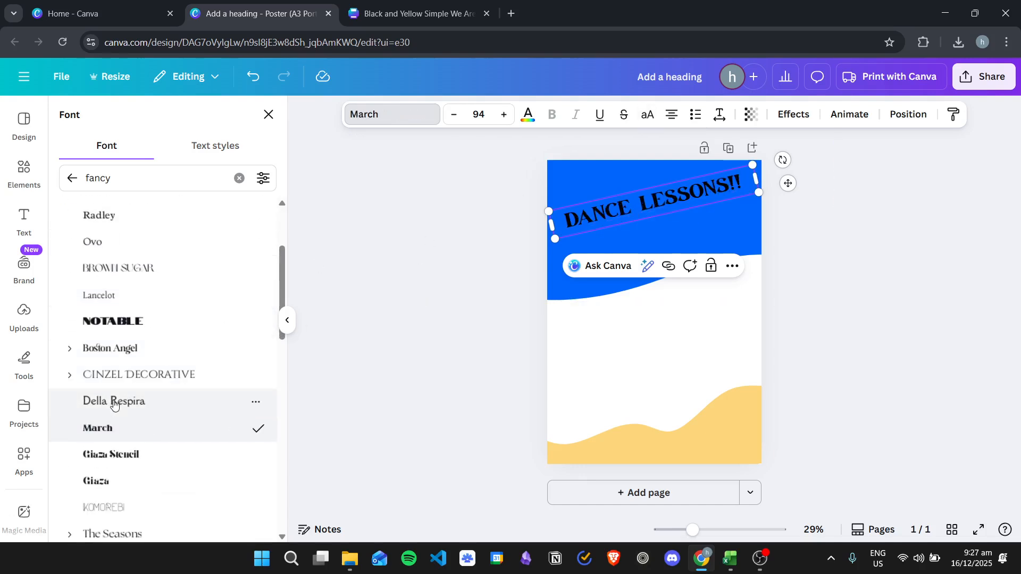
pyautogui.click(134, 464)
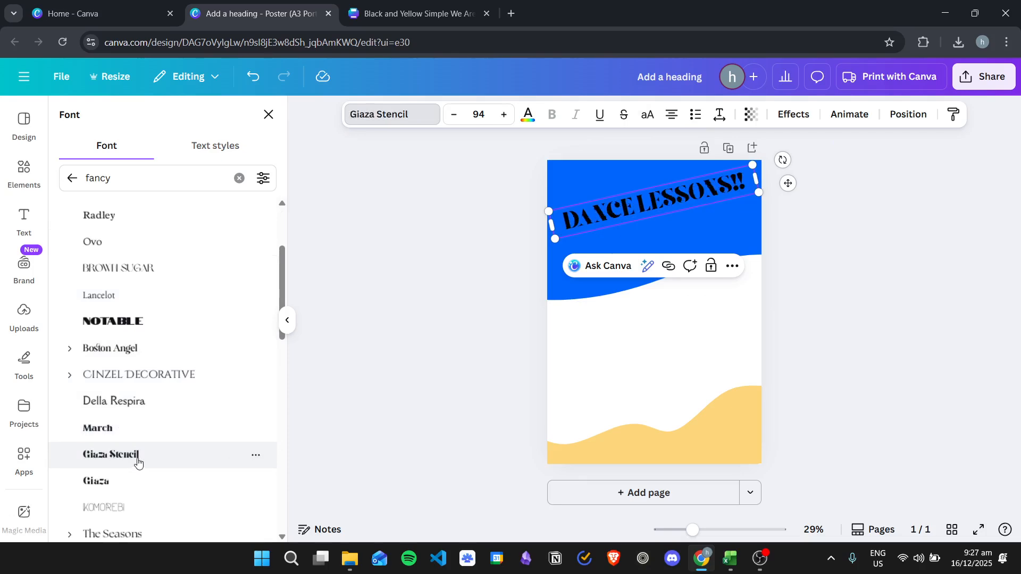
# Select the whole heading text and color it red
pyautogui.click(680, 195)
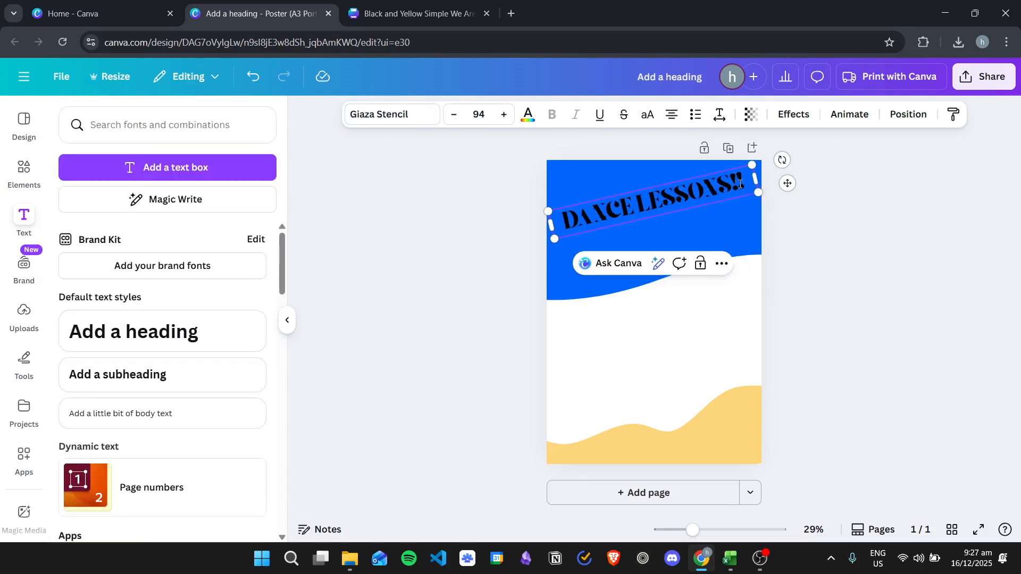
pyautogui.moveTo(745, 180); pyautogui.dragTo(531, 229)
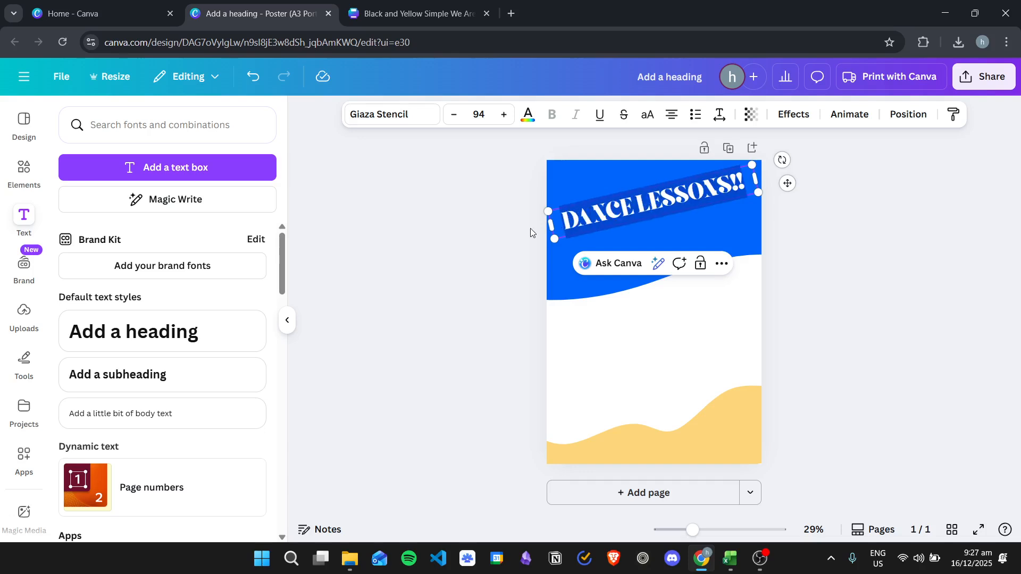
pyautogui.click(529, 114)
pyautogui.click(71, 384)
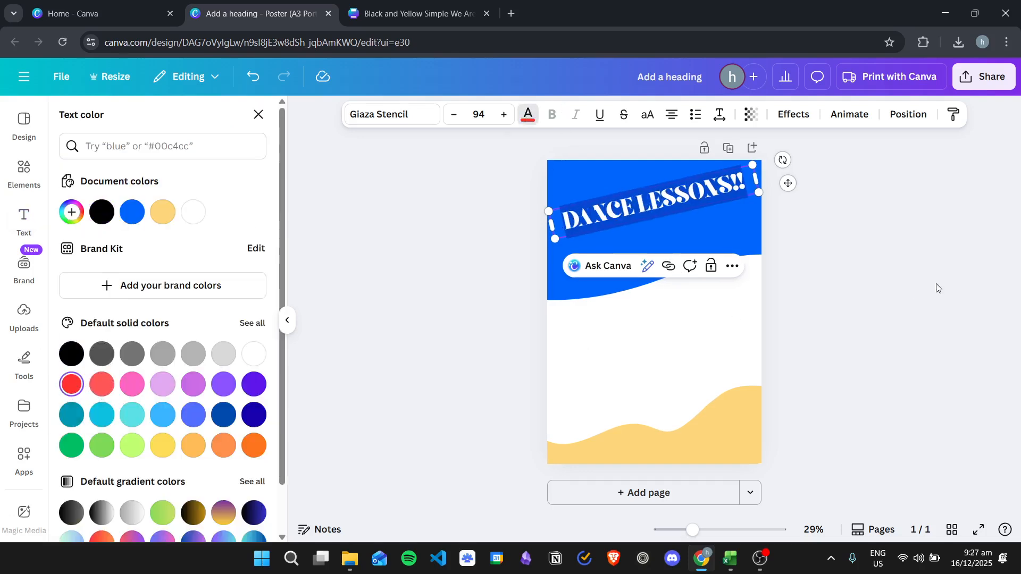
pyautogui.click(928, 236)
# Change the heading's text color to yellow from the default solid colors
pyautogui.click(679, 192)
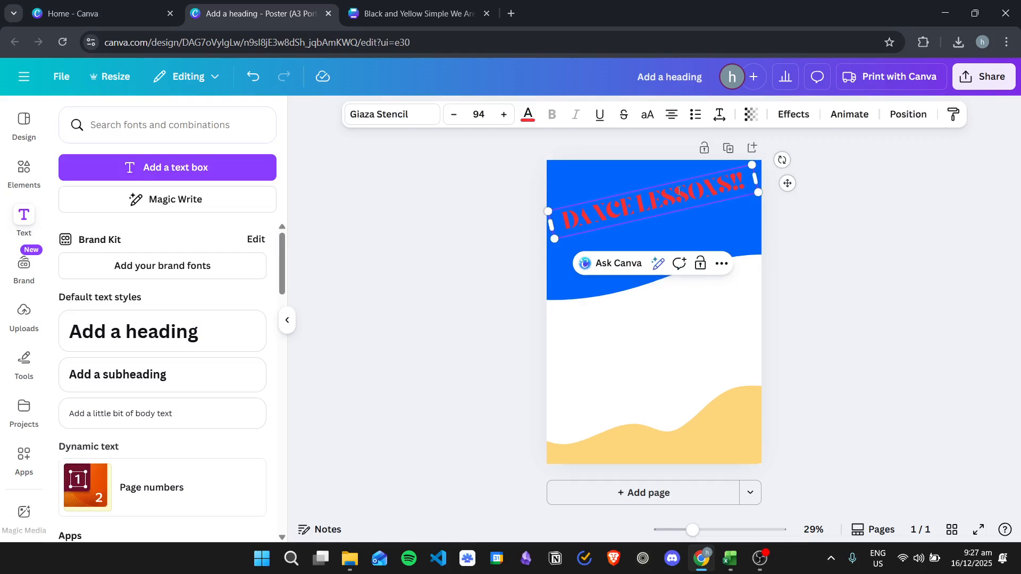
pyautogui.click(529, 114)
pyautogui.scroll(-2, 162, 431)
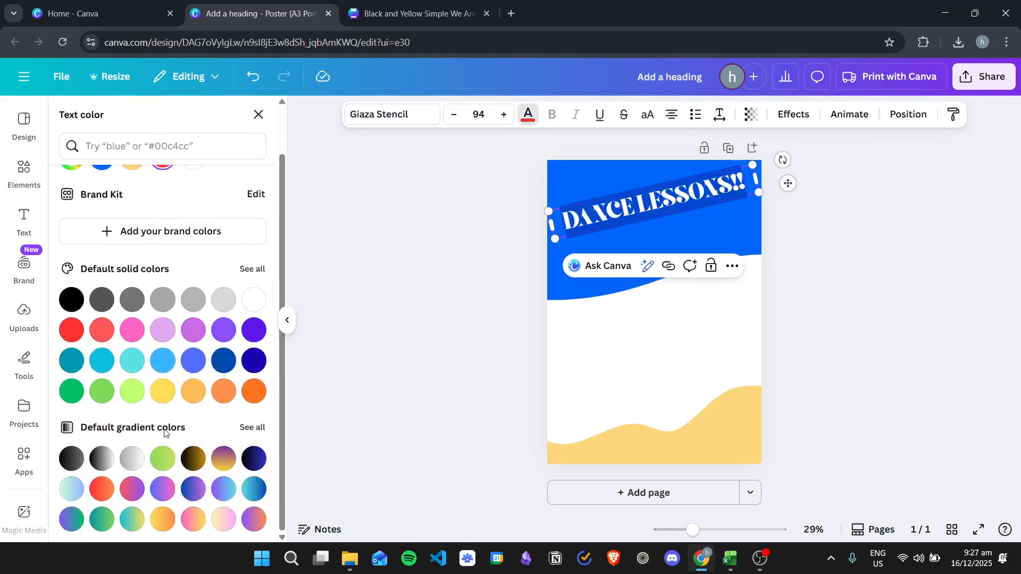
pyautogui.click(162, 390)
pyautogui.click(933, 171)
# Break the heading into two lines after "DANCE" and move it to the poster's upper-left corner
pyautogui.click(694, 198)
pyautogui.press('Return')
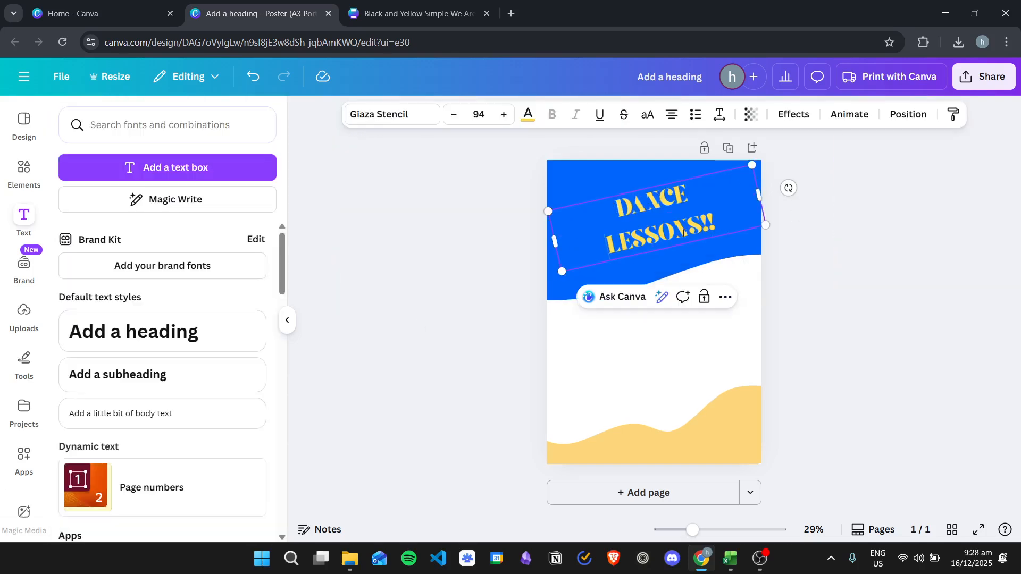
pyautogui.moveTo(685, 215); pyautogui.dragTo(624, 192)
# Move the blue wave higher on the poster so it covers less of the page behind the heading
pyautogui.moveTo(732, 225); pyautogui.dragTo(707, 187)
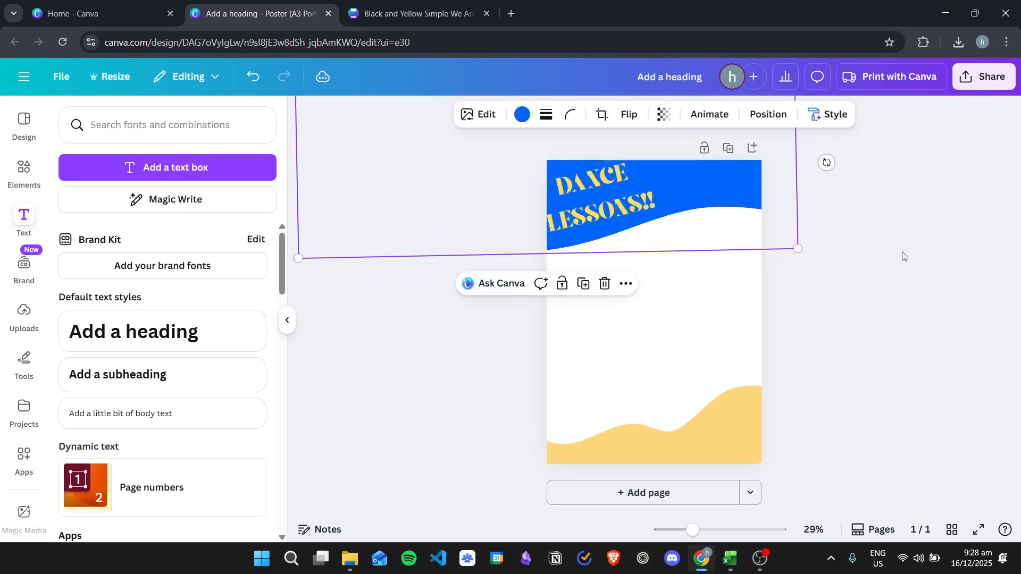
pyautogui.click(977, 270)
pyautogui.click(31, 177)
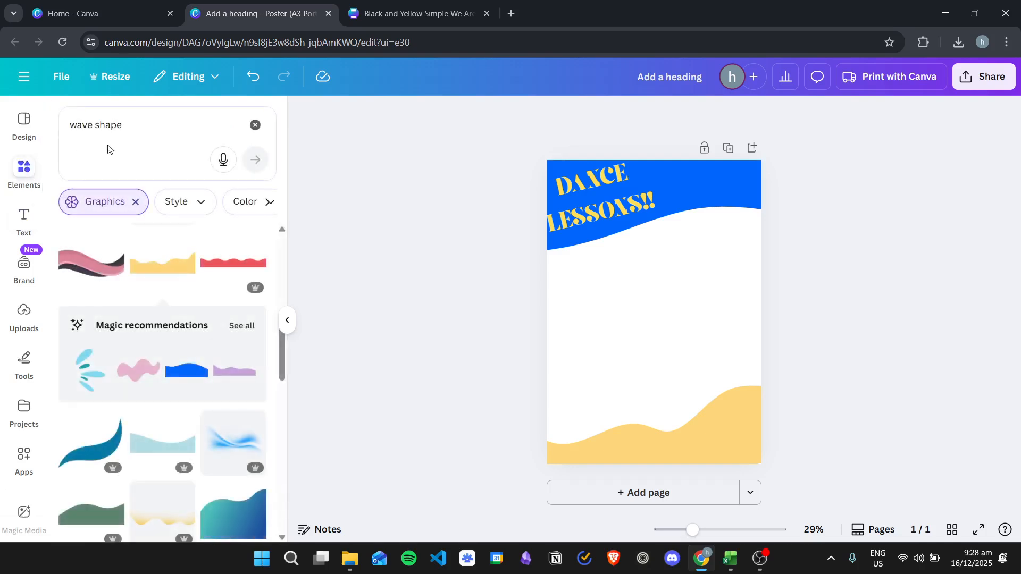
# Try gray, purple, orange, dark blue and light orange as the page's background color
pyautogui.click(742, 296)
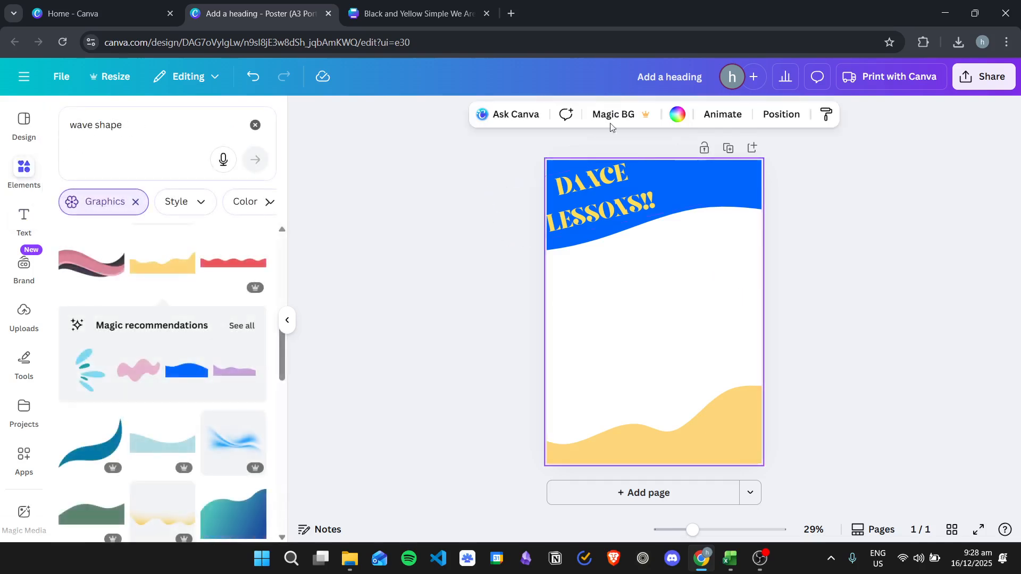
pyautogui.click(674, 115)
pyautogui.click(163, 355)
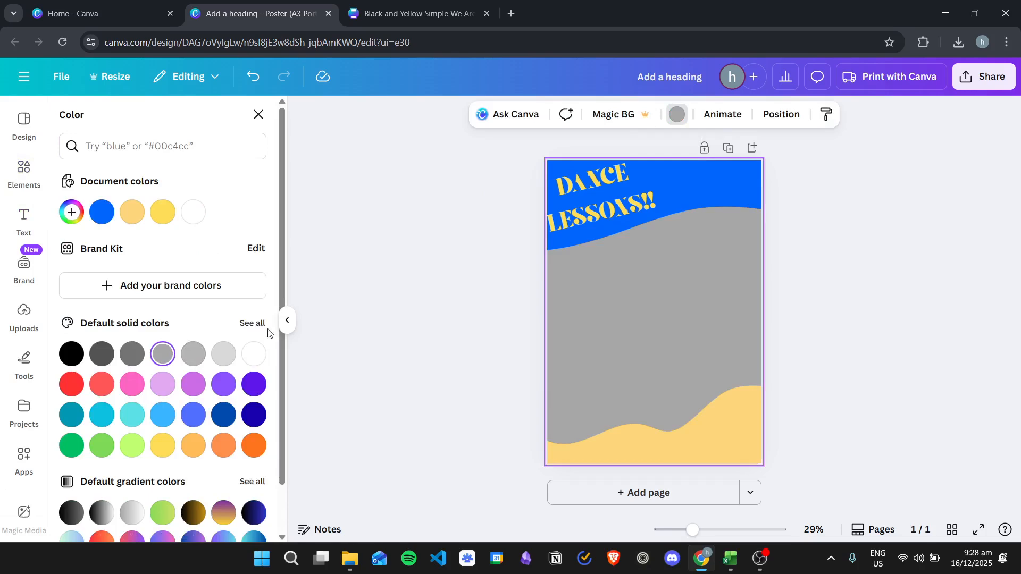
pyautogui.click(193, 386)
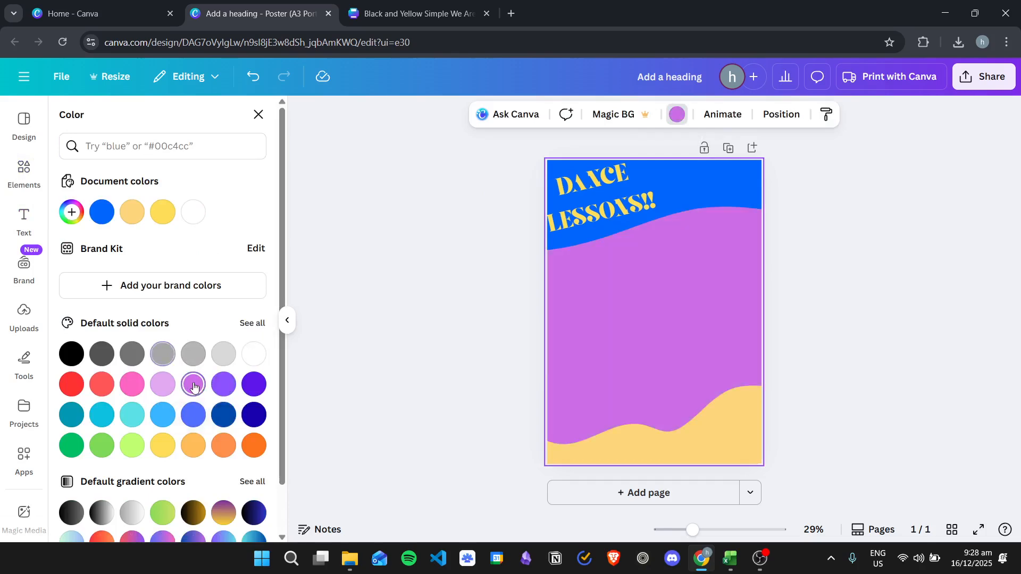
pyautogui.click(254, 384)
pyautogui.click(256, 446)
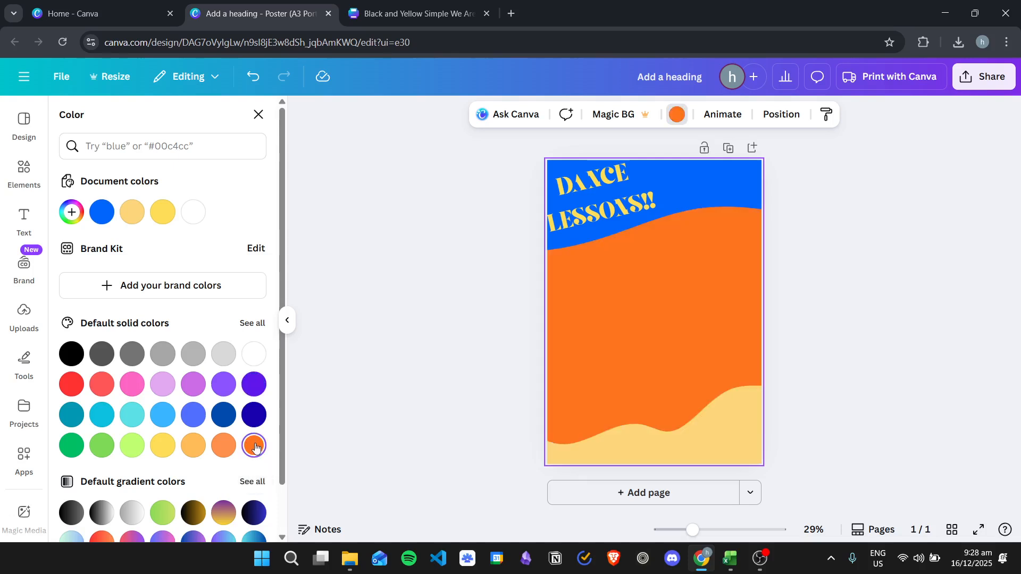
pyautogui.click(234, 424)
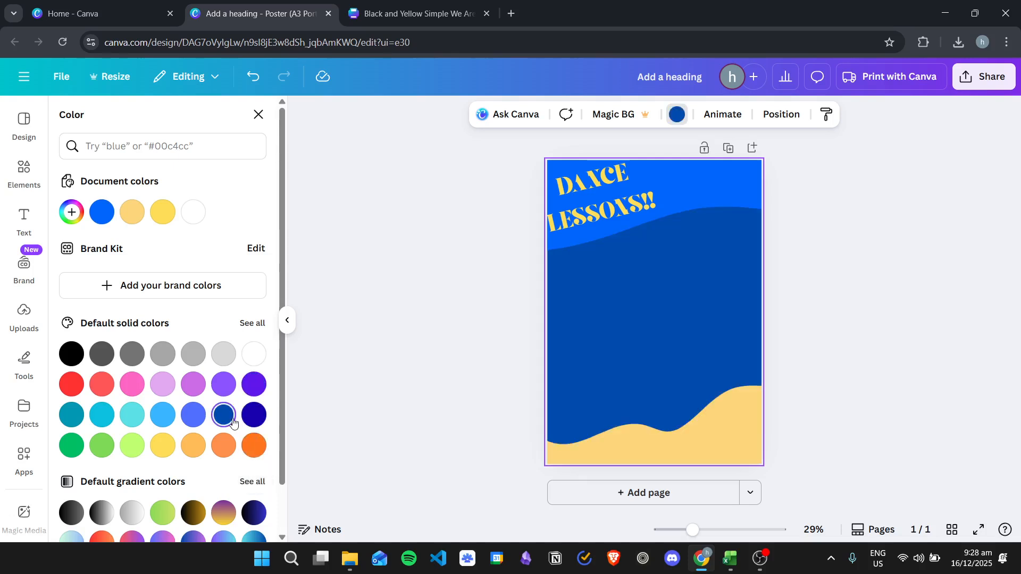
pyautogui.click(164, 446)
pyautogui.click(201, 449)
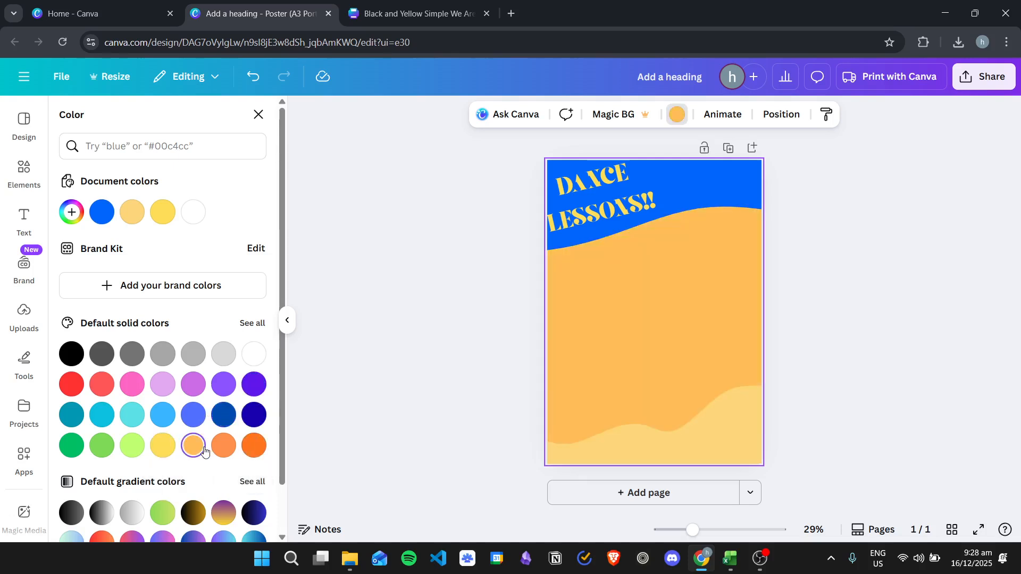
# Compare a few more solid colors and set the page background to deep violet
pyautogui.click(126, 451)
pyautogui.click(223, 415)
pyautogui.click(256, 419)
pyautogui.click(250, 384)
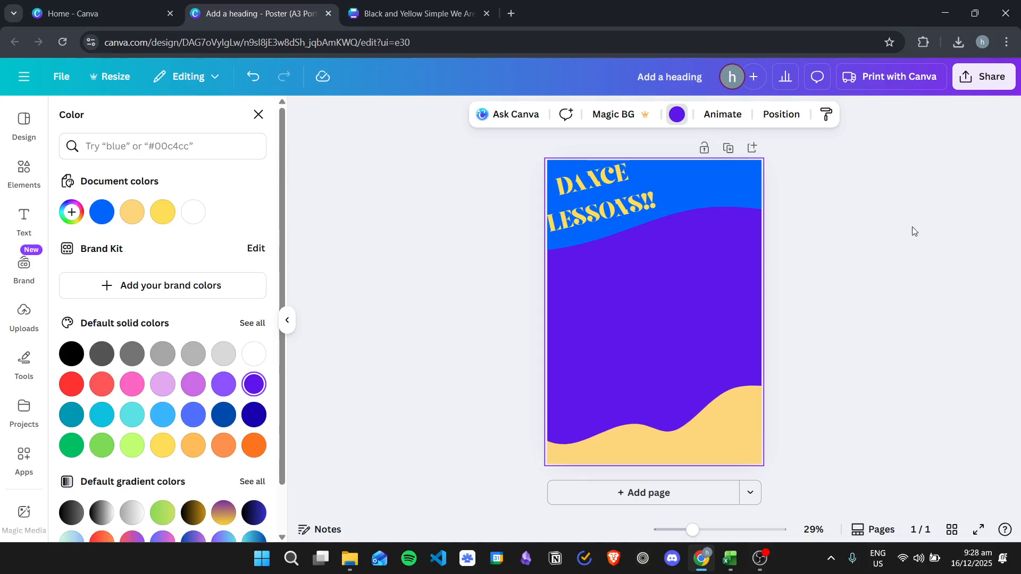
pyautogui.click(933, 258)
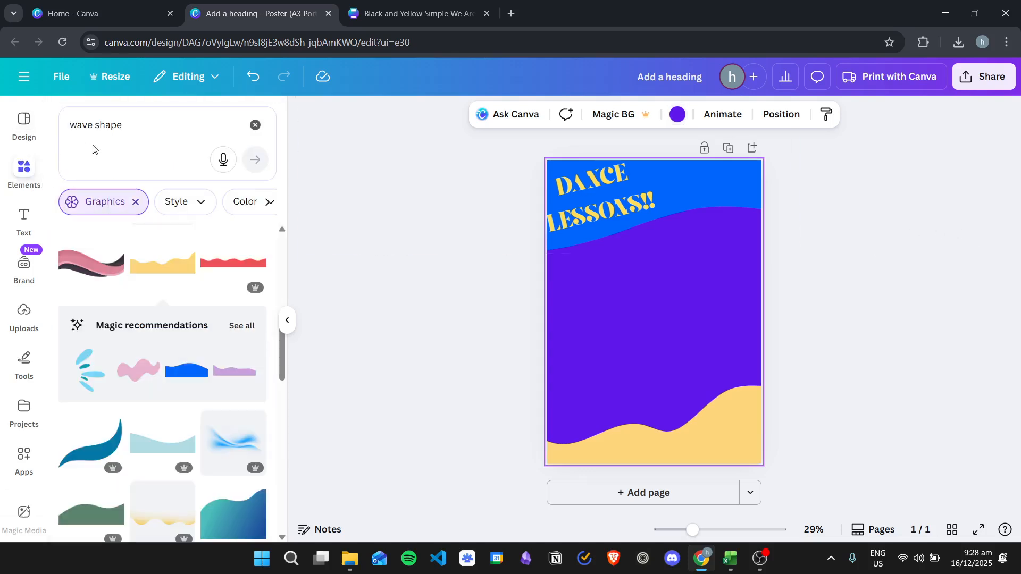
# Search the graphics for "dance" and add the dancing couple in a light blue jacket and white dress
pyautogui.click(118, 126)
pyautogui.write('dance')
pyautogui.press('Return')
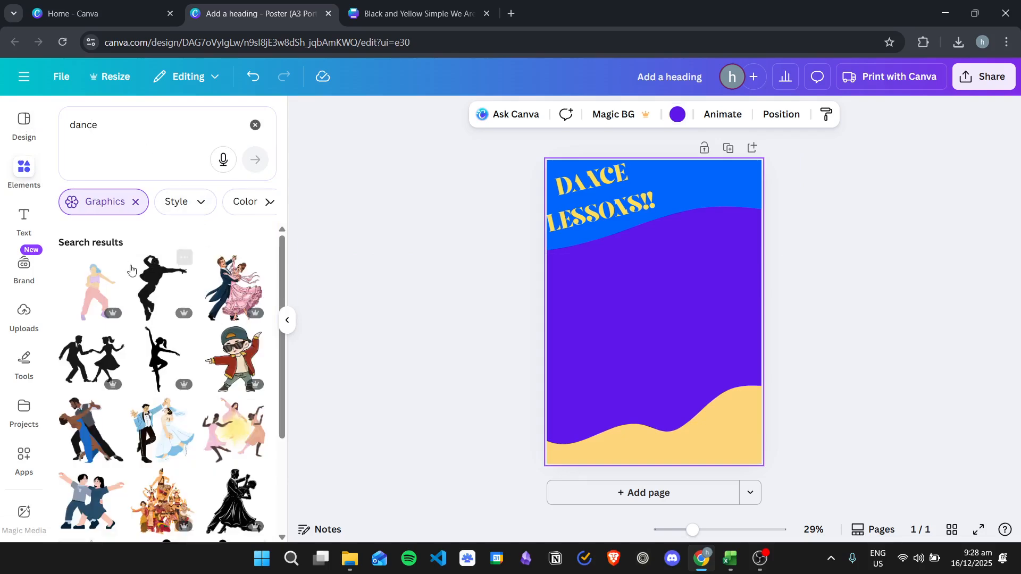
pyautogui.scroll(-1, 184, 310)
pyautogui.scroll(-1, 243, 371)
pyautogui.scroll(1, 240, 371)
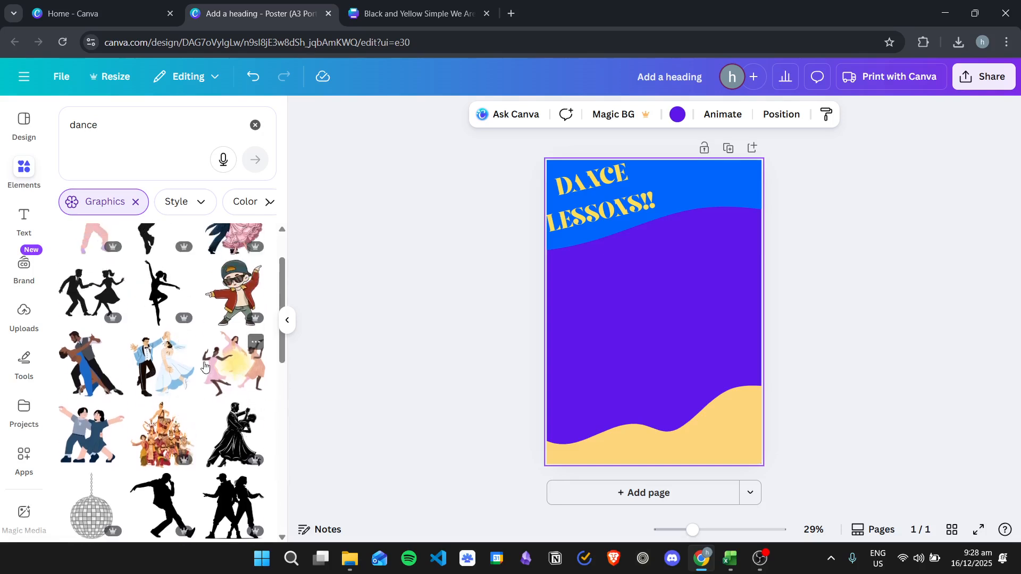
pyautogui.click(178, 354)
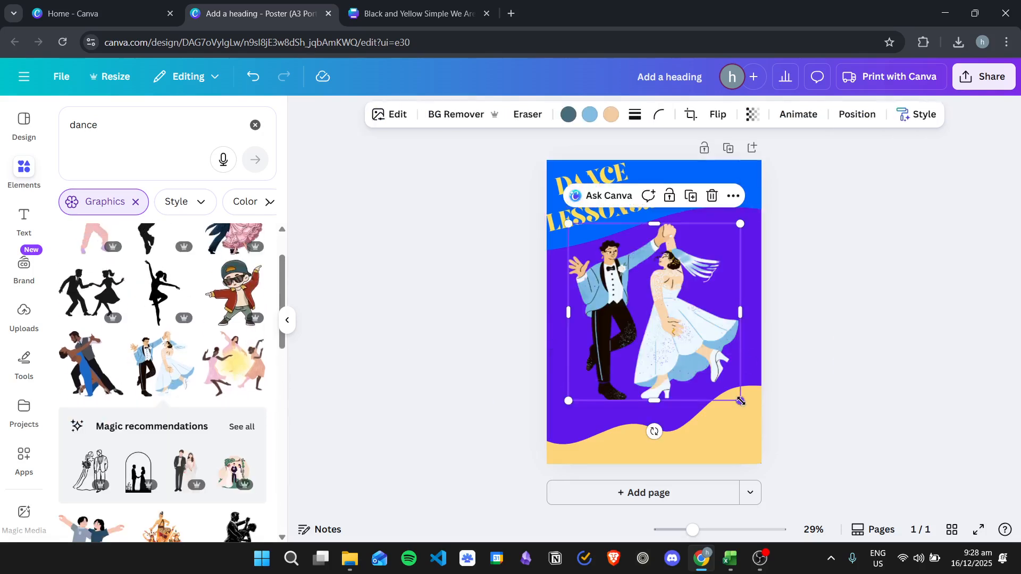
# Resize the dancing couple slightly smaller and place it along the poster's left edge, just under the heading
pyautogui.moveTo(743, 426); pyautogui.dragTo(795, 457)
pyautogui.moveTo(625, 307); pyautogui.dragTo(665, 285)
pyautogui.moveTo(828, 194); pyautogui.dragTo(763, 256)
pyautogui.moveTo(689, 287); pyautogui.dragTo(642, 259)
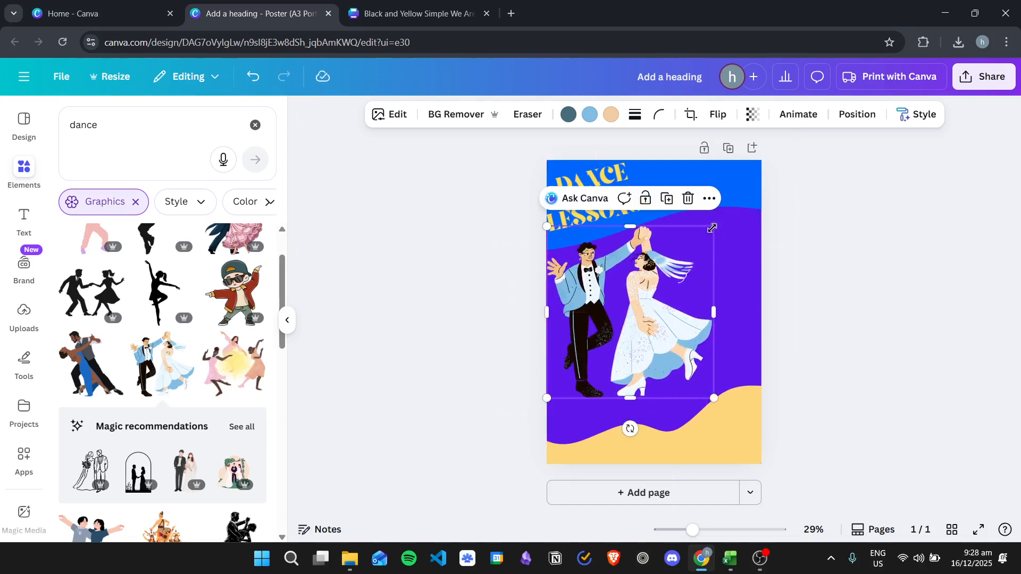
pyautogui.moveTo(712, 228); pyautogui.dragTo(690, 252)
pyautogui.moveTo(622, 287); pyautogui.dragTo(623, 256)
pyautogui.click(864, 246)
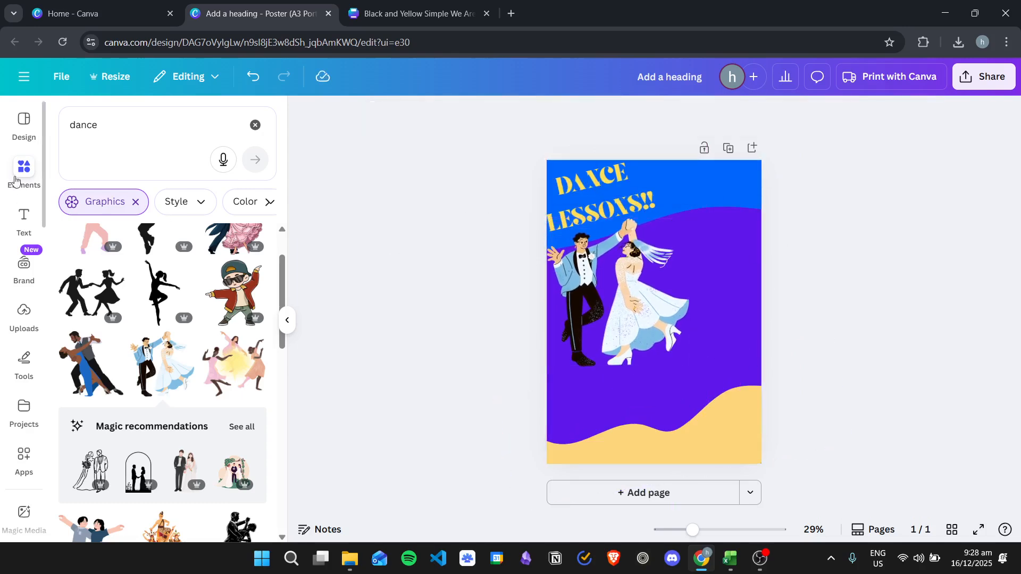
# Add a heading reading "LOCATION" below the dancing couple
pyautogui.click(21, 220)
pyautogui.click(141, 330)
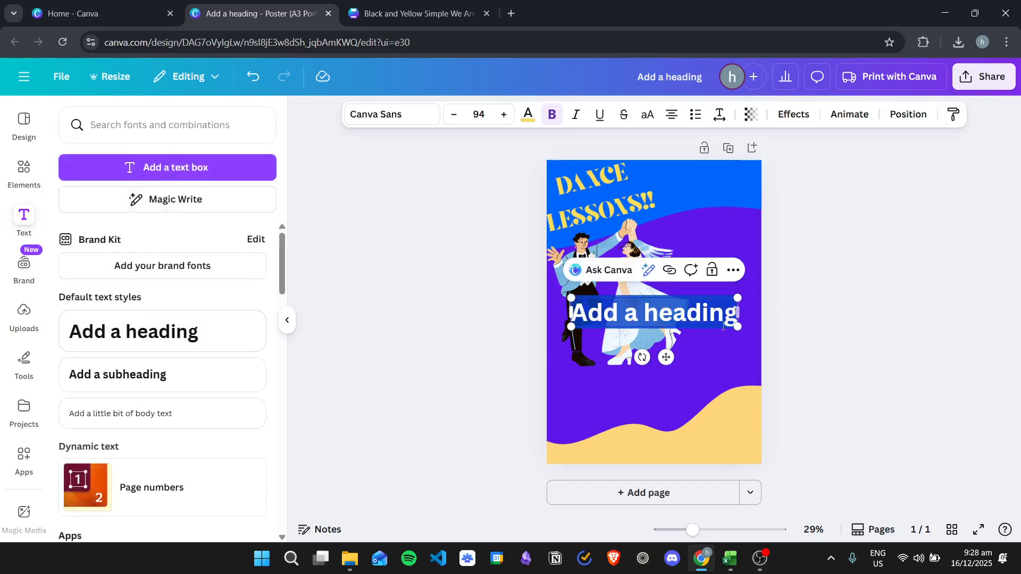
pyautogui.moveTo(658, 318); pyautogui.dragTo(656, 393)
pyautogui.doubleClick(656, 393)
pyautogui.write('LOCATION')
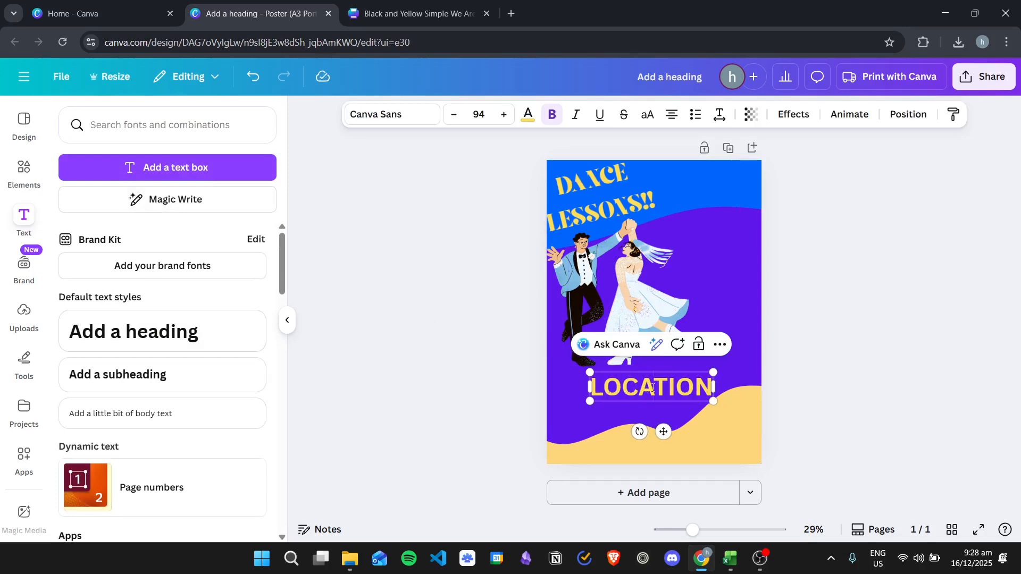
# Set the "LOCATION" text to the March font and move it toward the poster's lower left
pyautogui.doubleClick(652, 388)
pyautogui.click(394, 115)
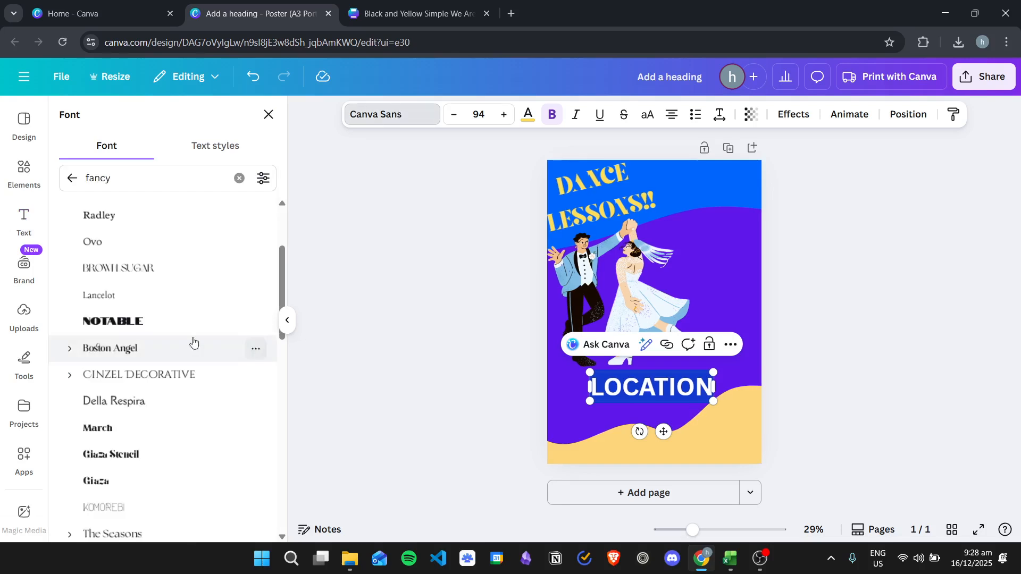
pyautogui.click(117, 433)
pyautogui.click(854, 337)
pyautogui.moveTo(646, 389); pyautogui.dragTo(613, 396)
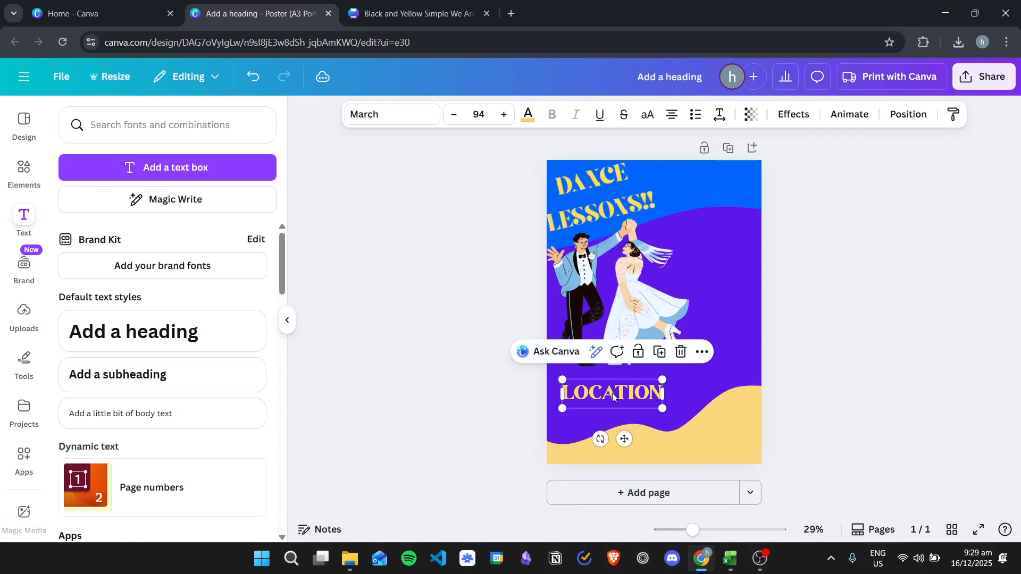
# Duplicate the "LOCATION" text directly below itself and change the copy to "TIME"
pyautogui.hotkey('ctrl', 'd')
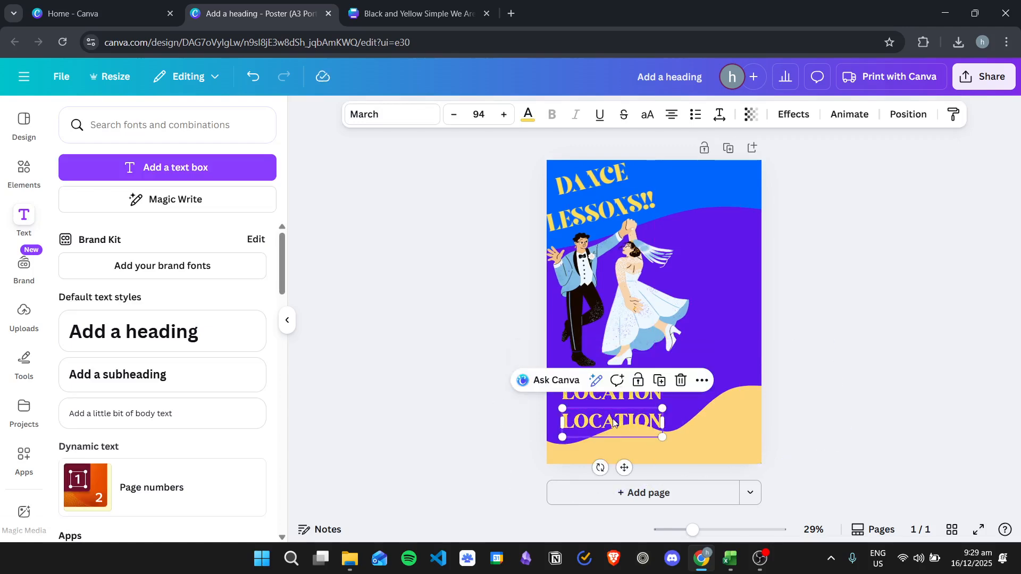
pyautogui.doubleClick(613, 420)
pyautogui.write('TIME')
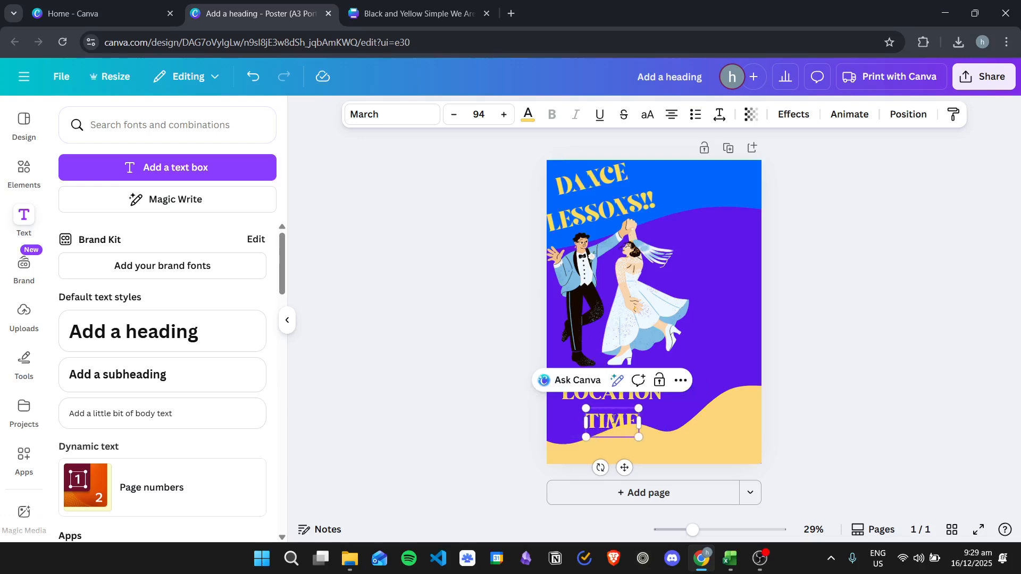
# Shift the "TIME" text slightly left under "LOCATION" and change the "LOCATION" copy to "New York Theater"
pyautogui.click(879, 376)
pyautogui.moveTo(630, 428); pyautogui.dragTo(611, 429)
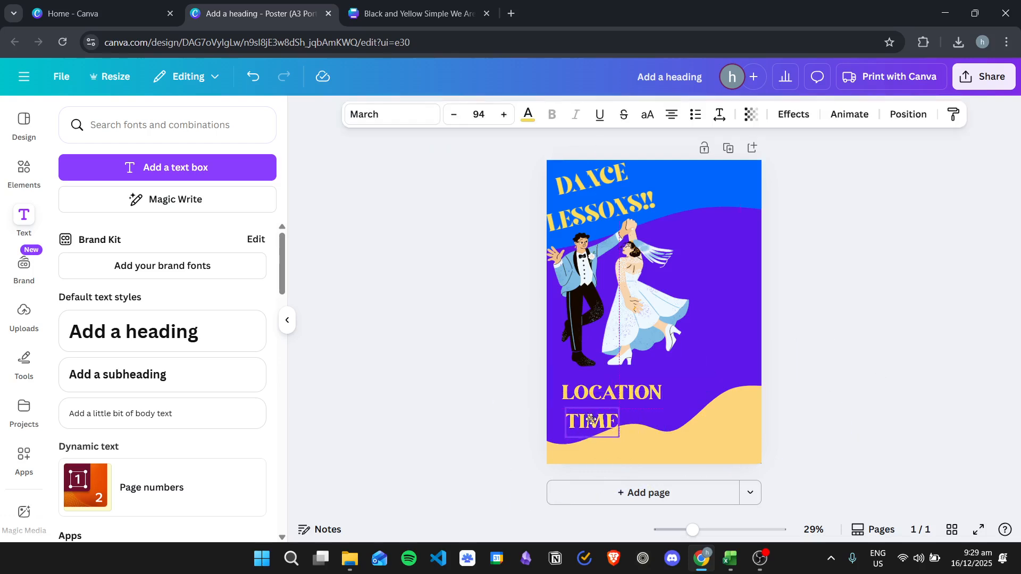
pyautogui.click(649, 407)
pyautogui.doubleClick(643, 397)
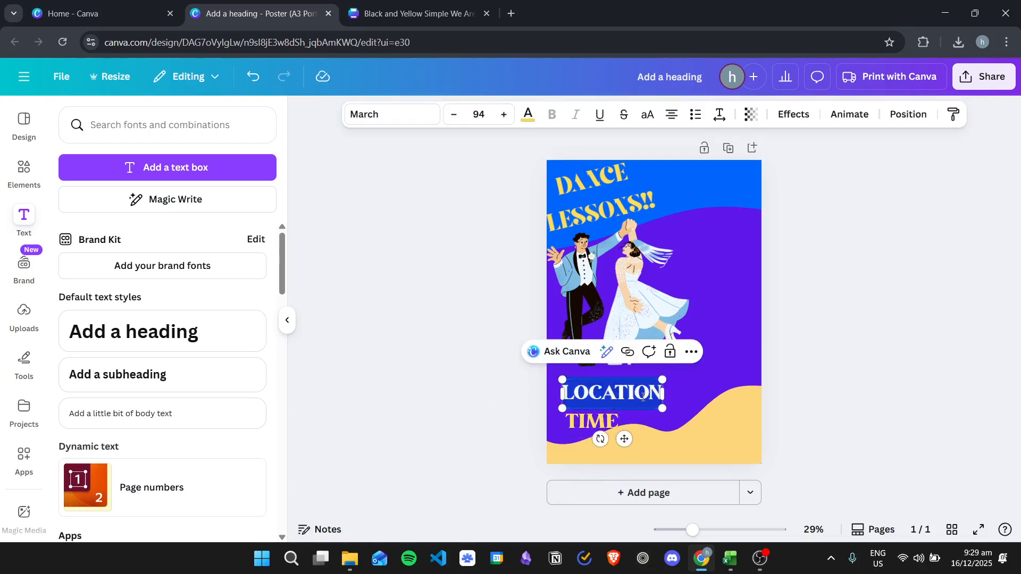
pyautogui.write('New York')
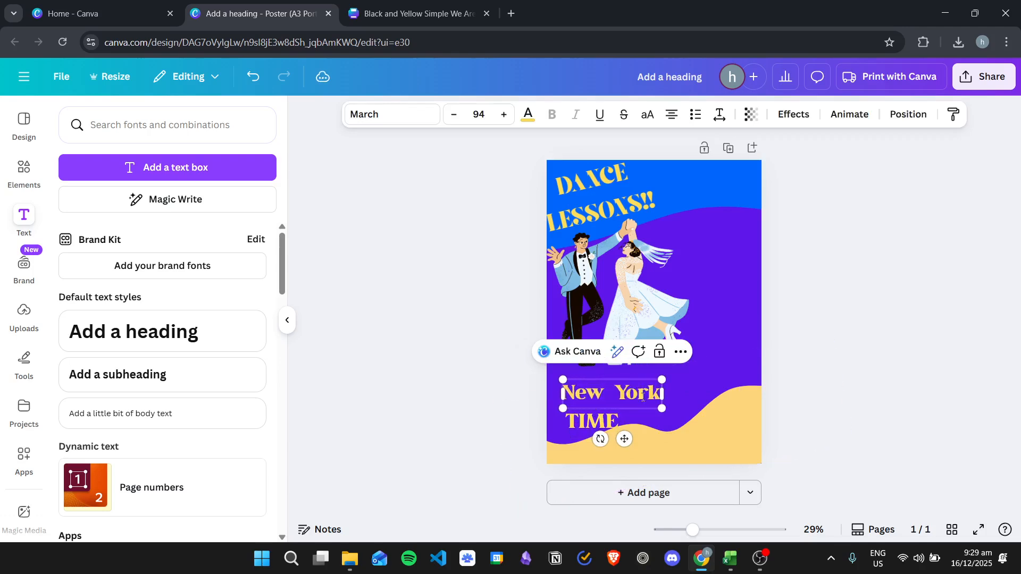
pyautogui.write(' Theater')
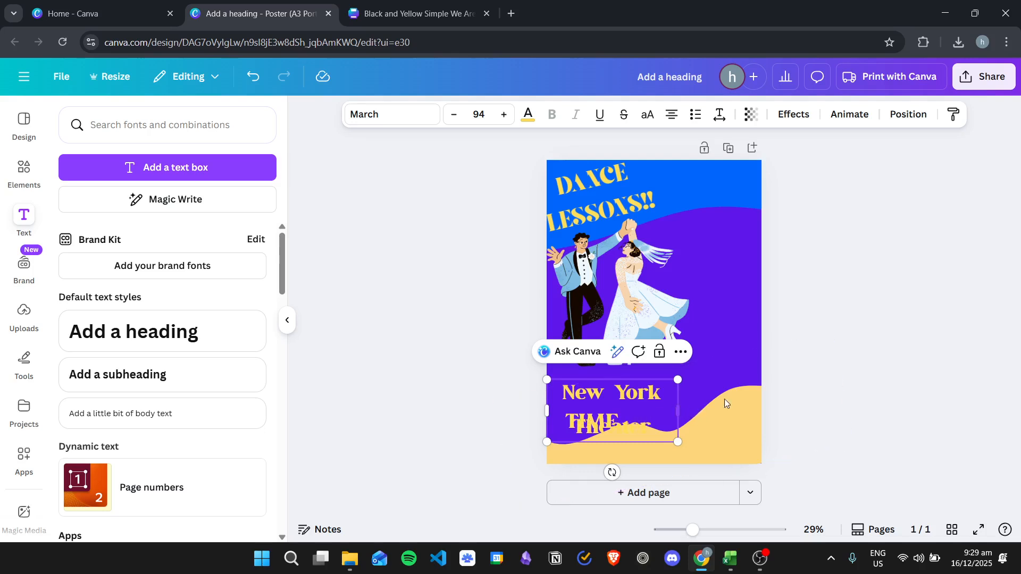
# Widen the "New York Theater" text box to fit one line, then tilt it upward to the right just below the dancing couple
pyautogui.moveTo(677, 411); pyautogui.dragTo(774, 396)
pyautogui.moveTo(647, 439); pyautogui.dragTo(661, 428)
pyautogui.moveTo(651, 383); pyautogui.dragTo(641, 370)
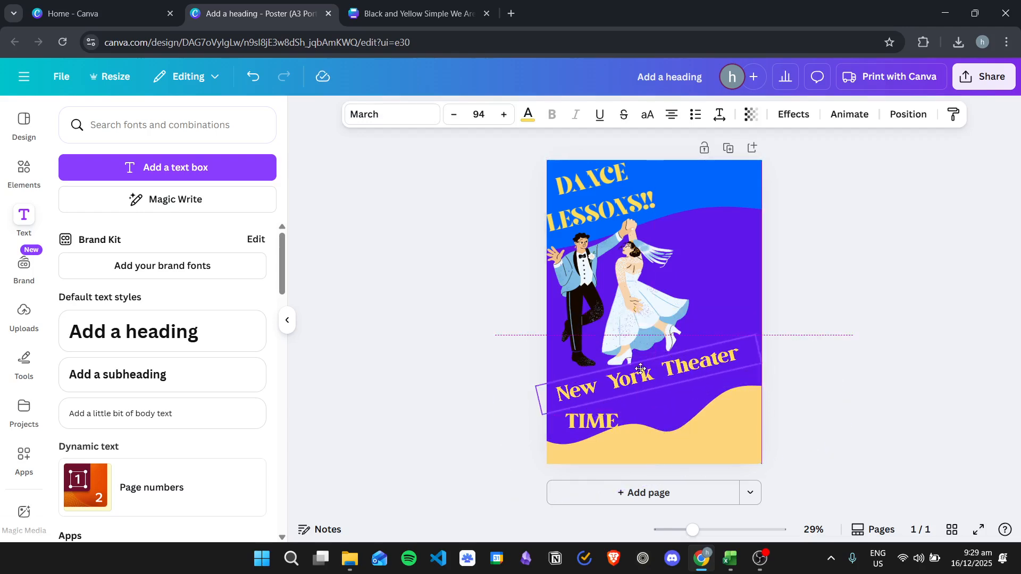
pyautogui.click(857, 353)
# Tilt the "TIME" text to match the venue line and change its copy to "7AM - 10AM"
pyautogui.click(592, 421)
pyautogui.moveTo(600, 468)
pyautogui.mouseDown()
pyautogui.moveTo(617, 462)
pyautogui.moveTo(594, 460)
pyautogui.moveTo(604, 461)
pyautogui.mouseUp()
pyautogui.doubleClick(600, 414)
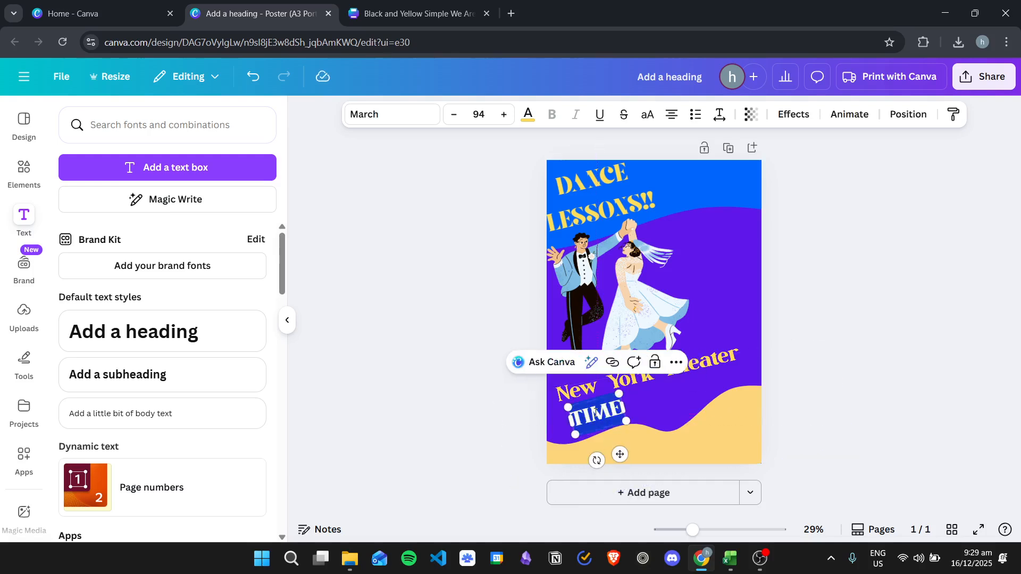
pyautogui.write('7')
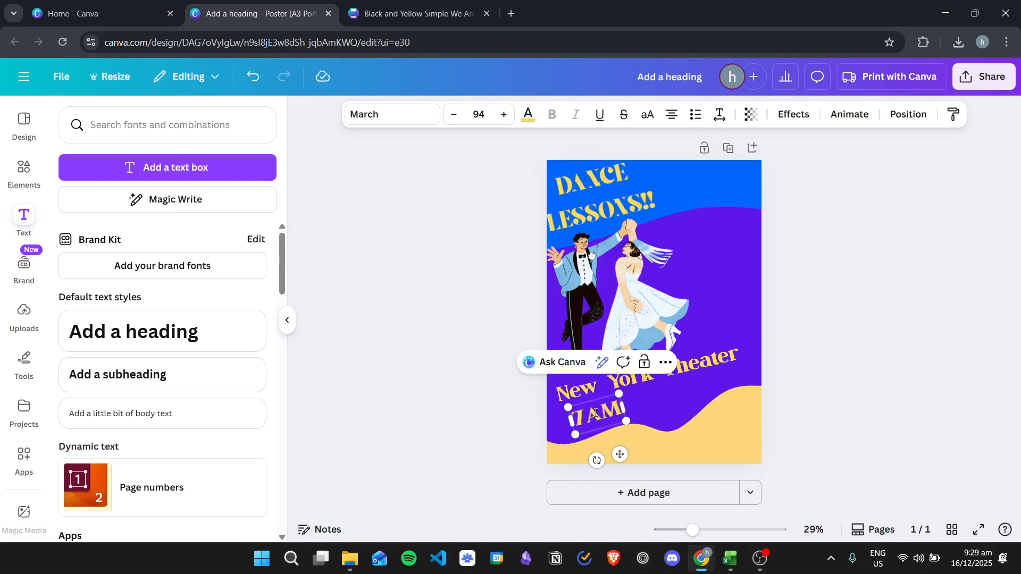
pyautogui.write('AM')
pyautogui.press('Return')
pyautogui.write('- 10')
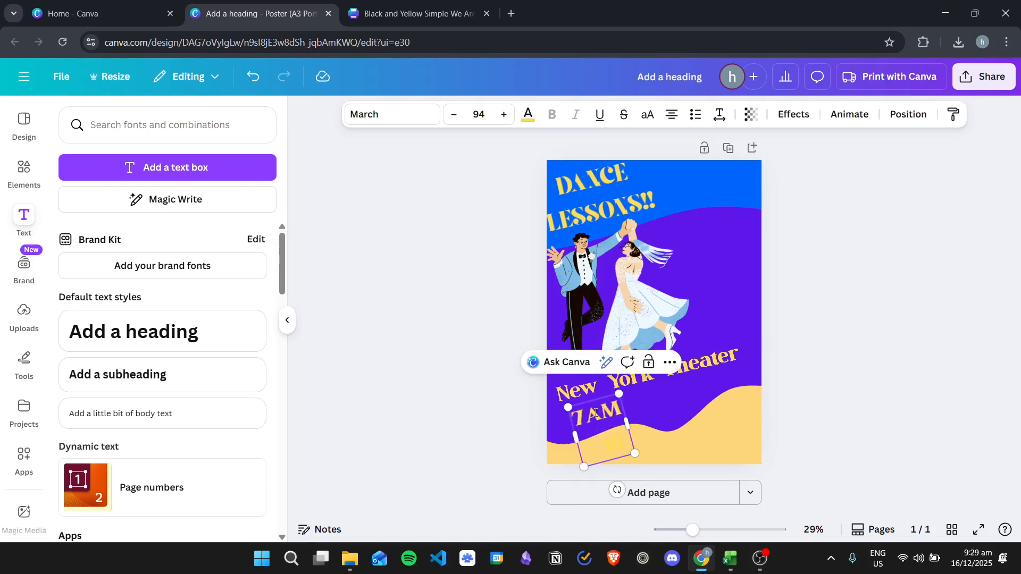
pyautogui.write('AM')
# Widen the "7AM - 10AM" text box to fit one line and position it parallel beneath "New York Theater"
pyautogui.moveTo(692, 424); pyautogui.dragTo(771, 404)
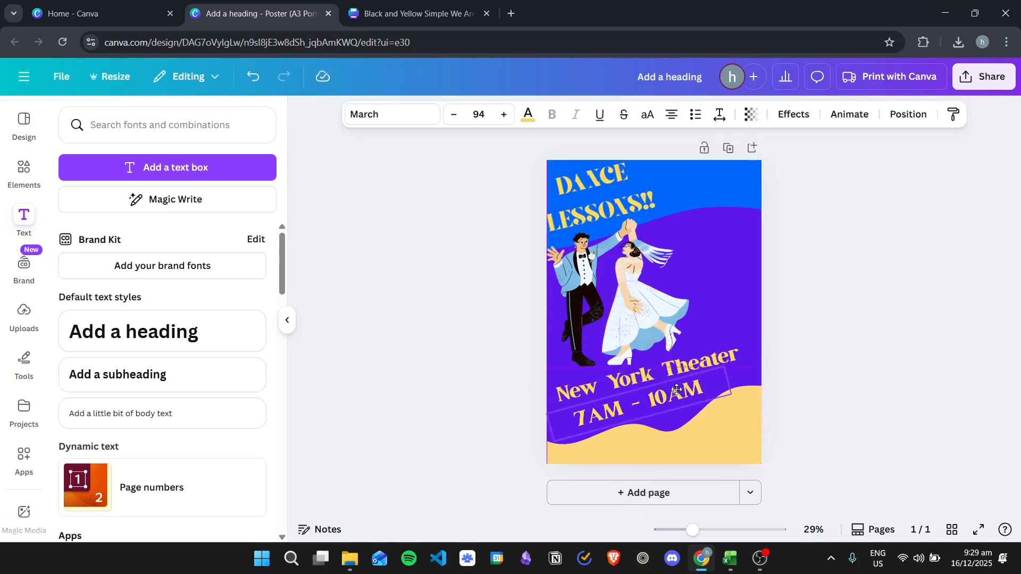
pyautogui.moveTo(645, 447); pyautogui.dragTo(643, 449)
pyautogui.click(839, 344)
pyautogui.moveTo(680, 395); pyautogui.dragTo(685, 391)
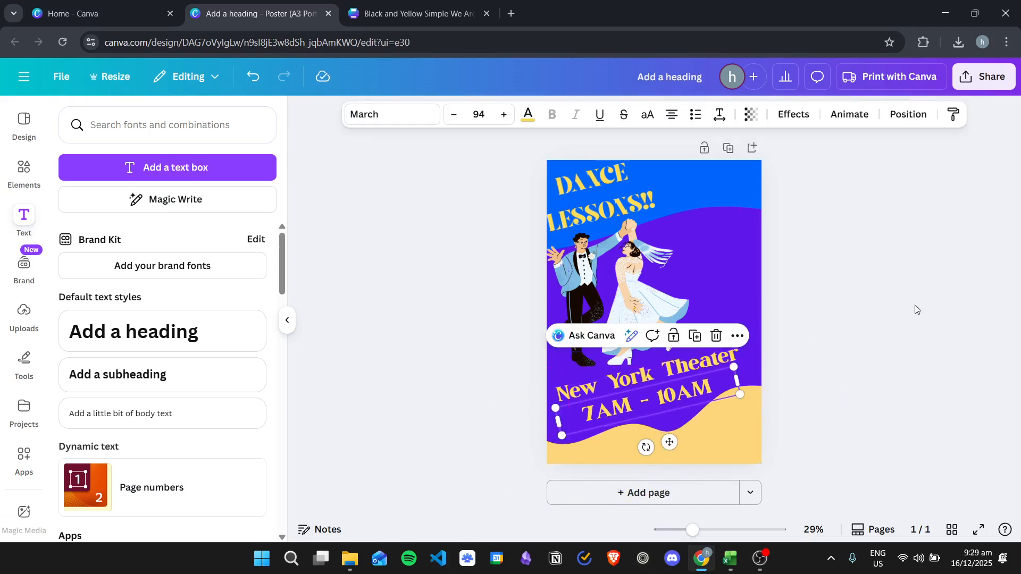
pyautogui.click(915, 308)
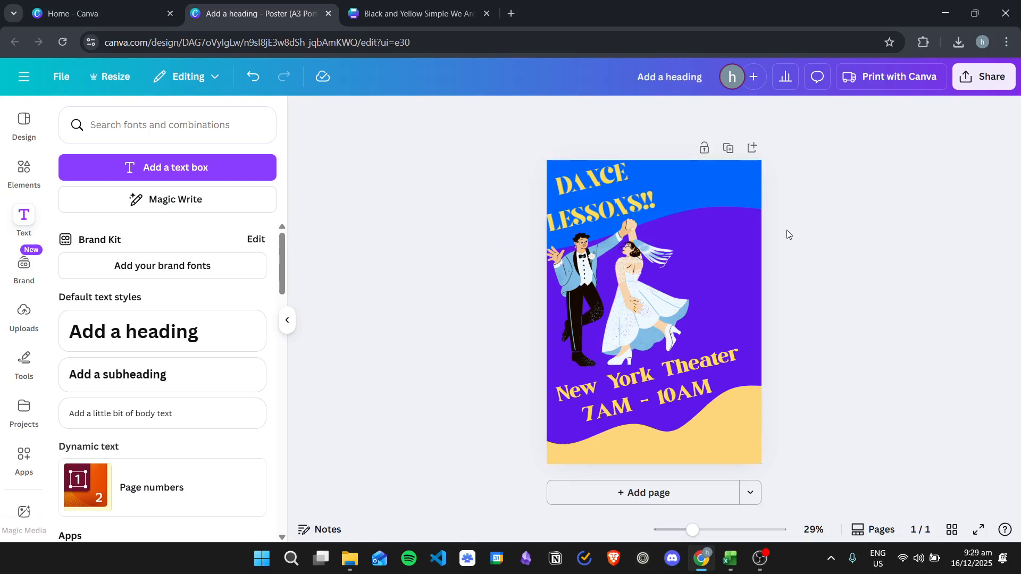
# Move the dancing couple toward the poster's right side, tilt it counterclockwise, and shrink it to fit between the heading and venue text
pyautogui.click(630, 294)
pyautogui.moveTo(629, 294); pyautogui.dragTo(710, 250)
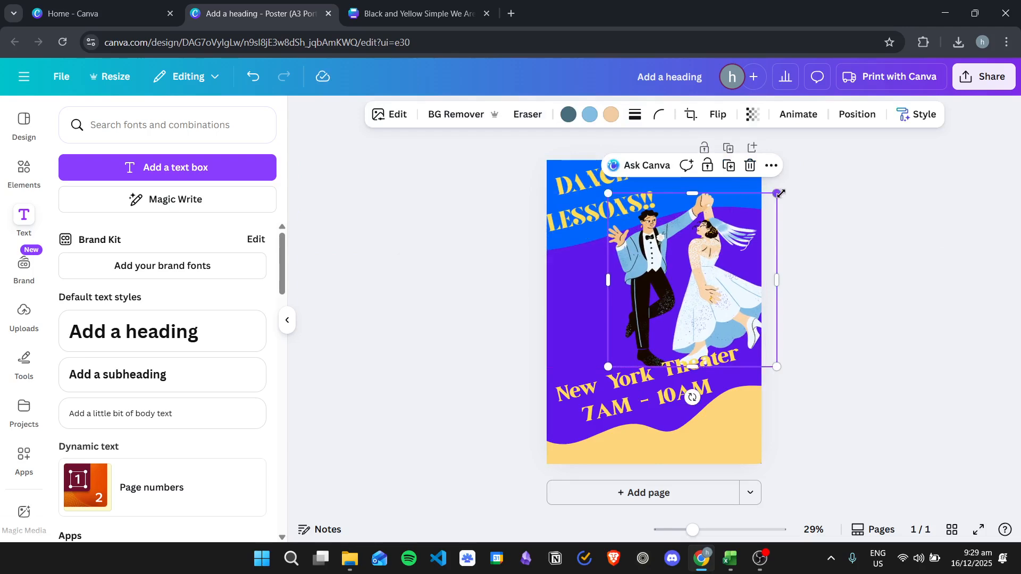
pyautogui.moveTo(689, 399); pyautogui.dragTo(716, 384)
pyautogui.moveTo(754, 177); pyautogui.dragTo(726, 212)
pyautogui.moveTo(700, 250); pyautogui.dragTo(687, 234)
pyautogui.moveTo(719, 197)
pyautogui.mouseDown()
pyautogui.moveTo(732, 188)
pyautogui.moveTo(724, 200)
pyautogui.mouseUp()
pyautogui.moveTo(687, 254); pyautogui.dragTo(700, 246)
pyautogui.click(962, 396)
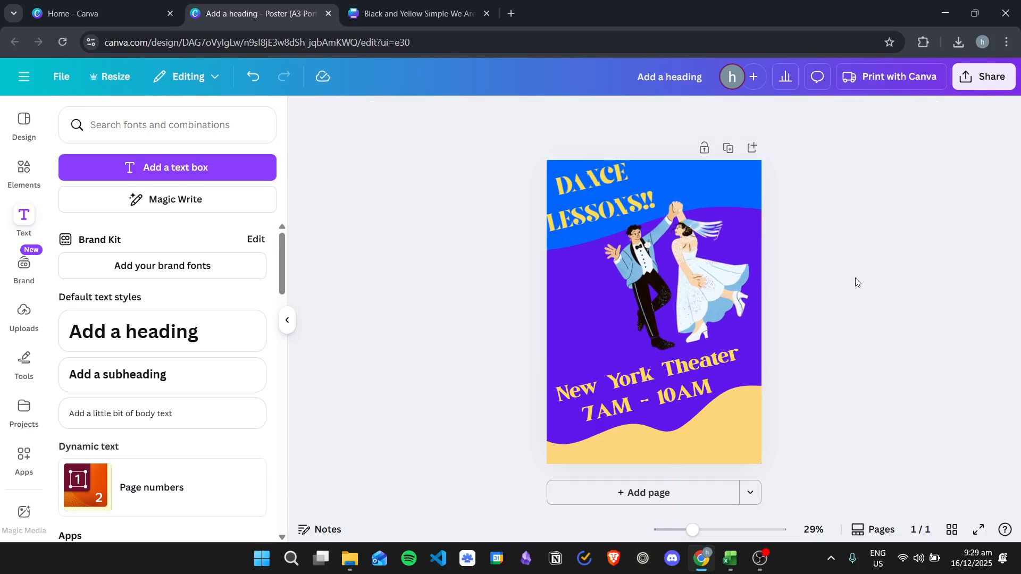
# Download the poster as a PDF Print file
pyautogui.click(985, 86)
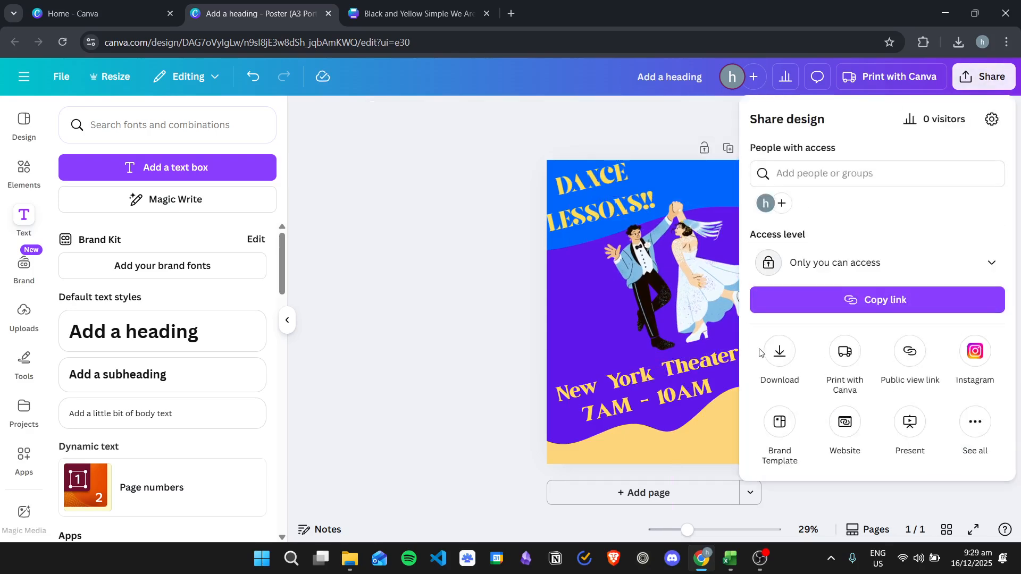
pyautogui.click(778, 352)
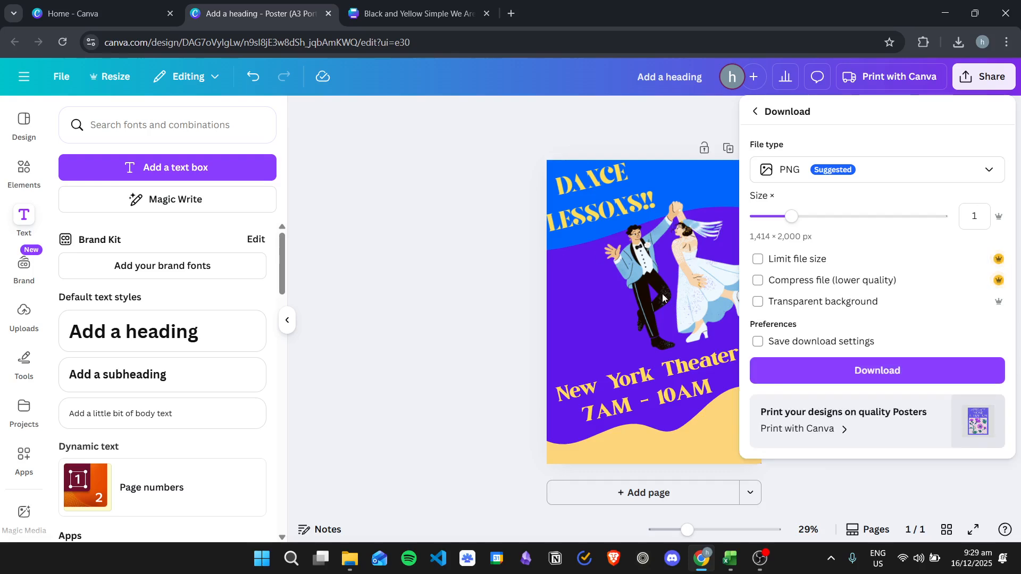
pyautogui.click(958, 171)
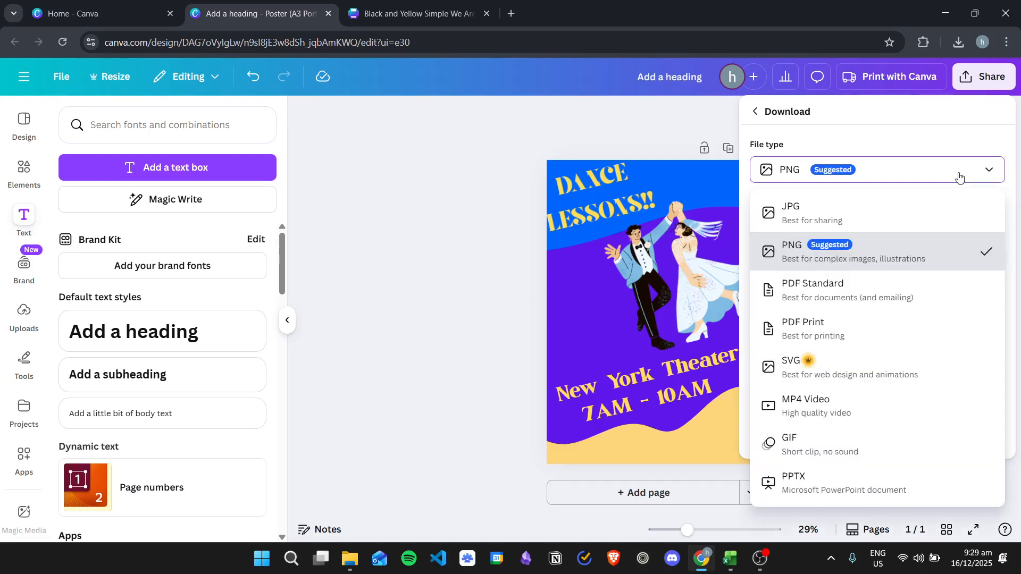
pyautogui.click(841, 339)
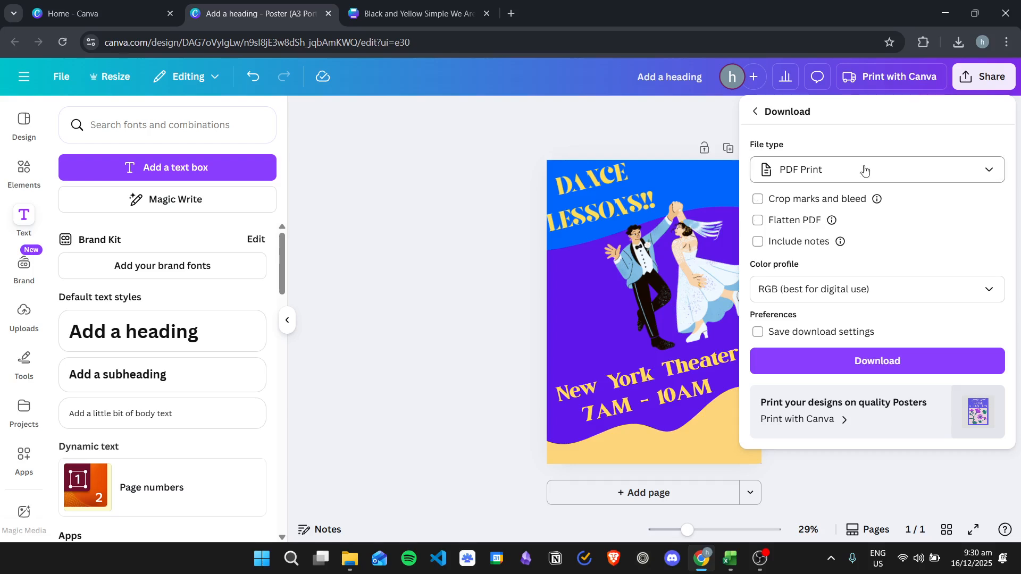
pyautogui.click(867, 360)
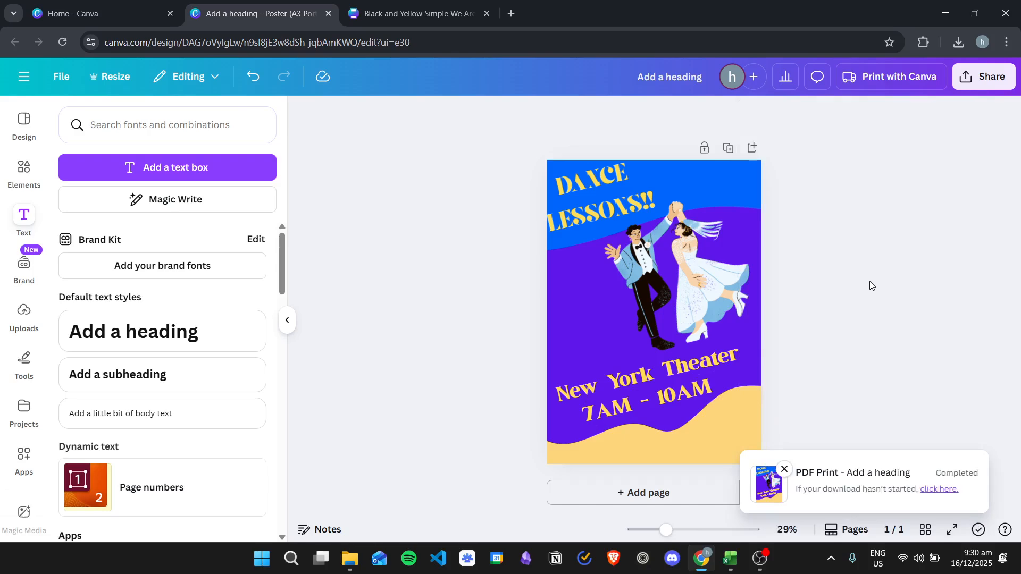
# Open the downloaded "Add a heading.pdf" in Acrobat Reader, review the whole poster page, and close the file
pyautogui.click(821, 79)
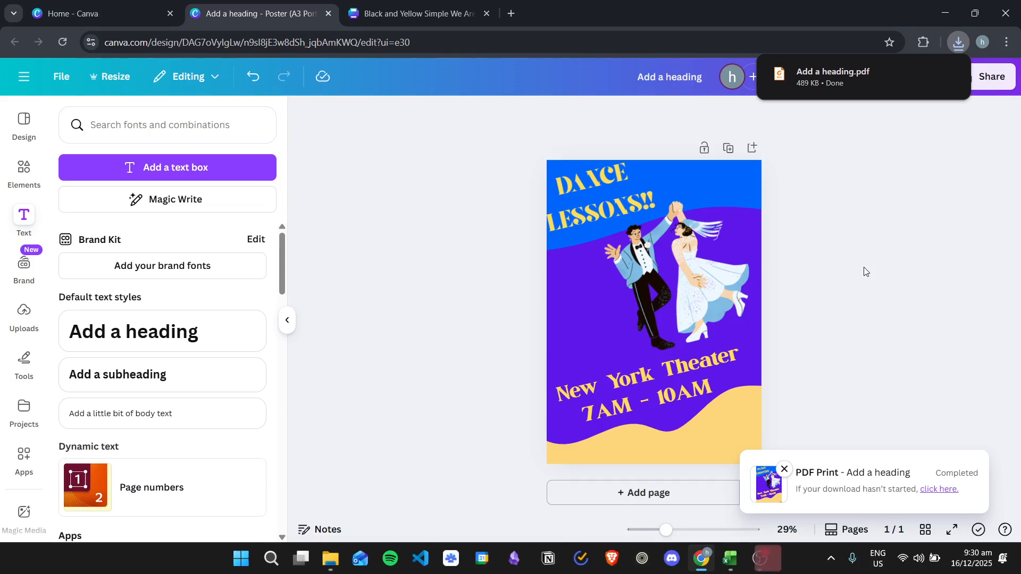
pyautogui.scroll(-6, 775, 263)
pyautogui.scroll(1, 766, 253)
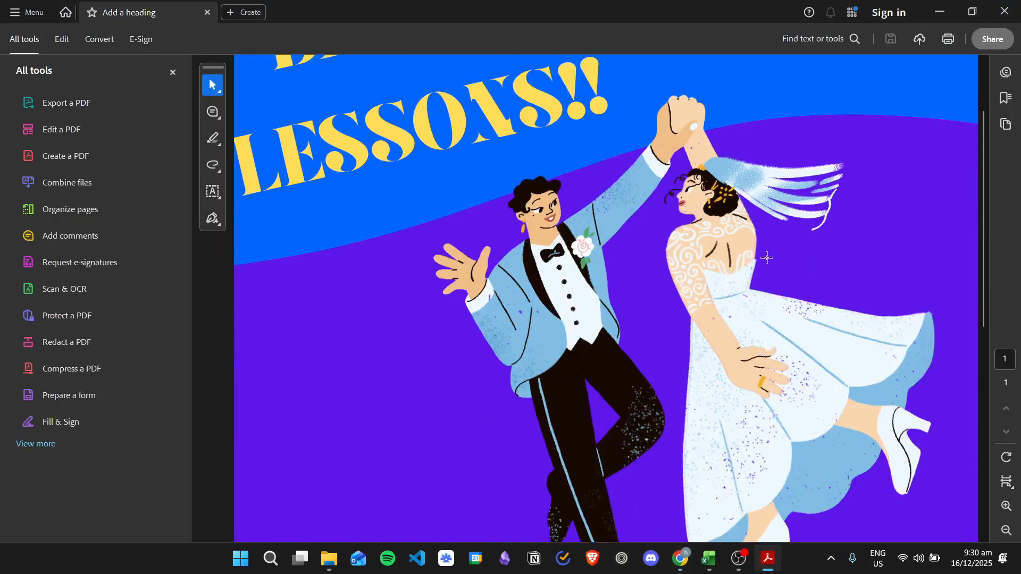
pyautogui.scroll(-2, 761, 258)
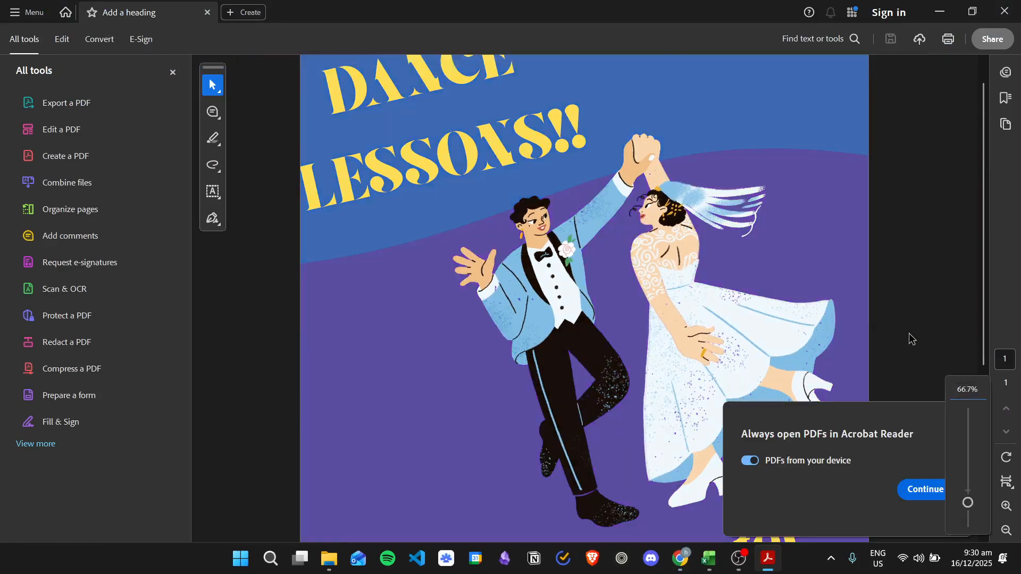
pyautogui.click(951, 423)
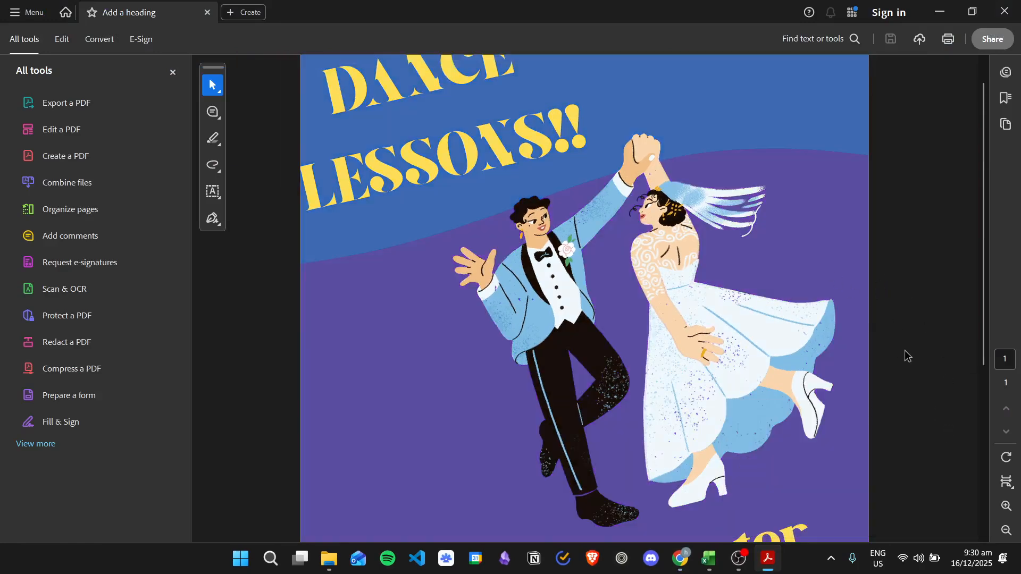
pyautogui.scroll(-5, 824, 298)
pyautogui.scroll(6, 828, 309)
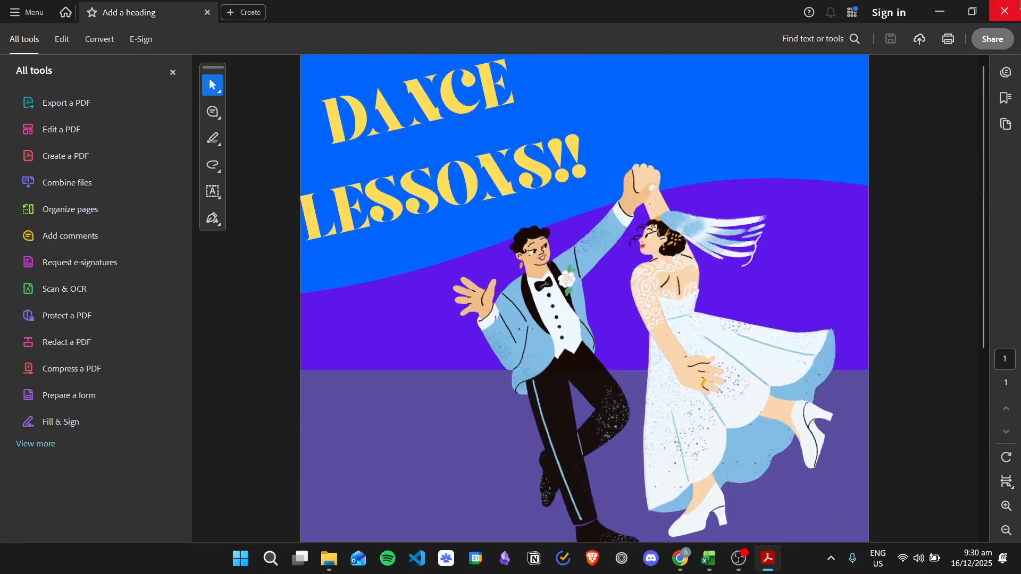
pyautogui.click(1004, 11)
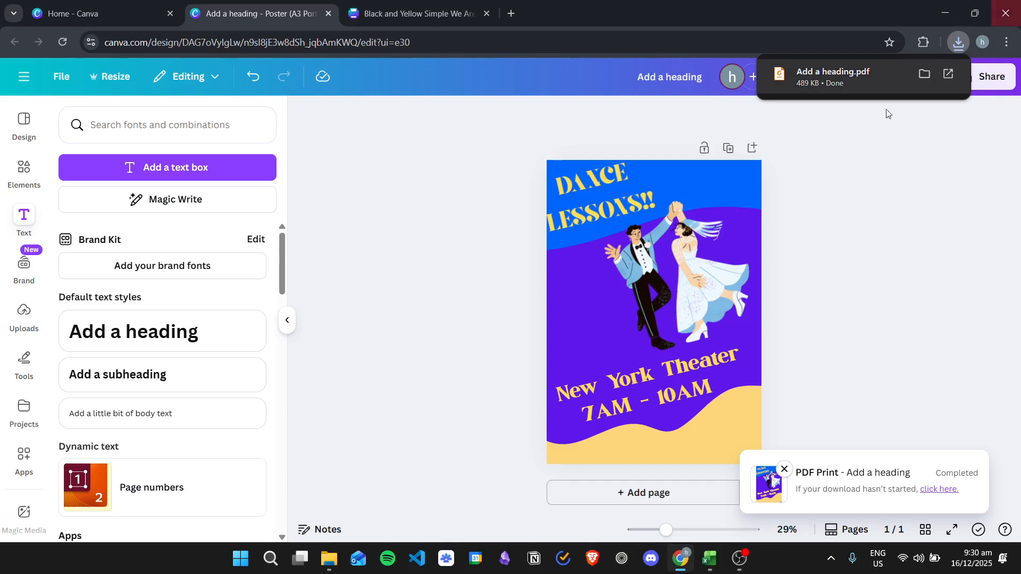
pyautogui.click(686, 251)
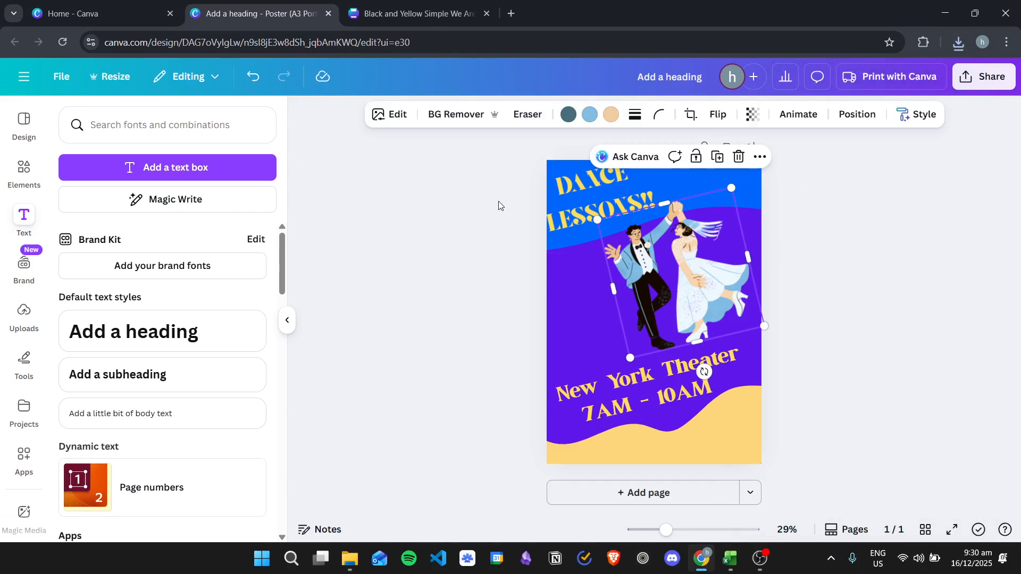
pyautogui.click(902, 259)
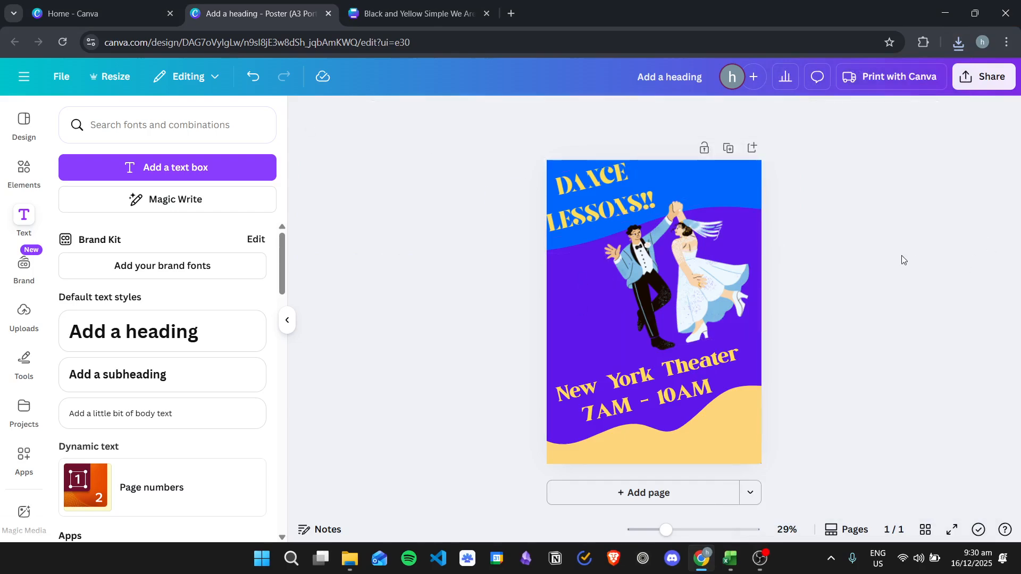